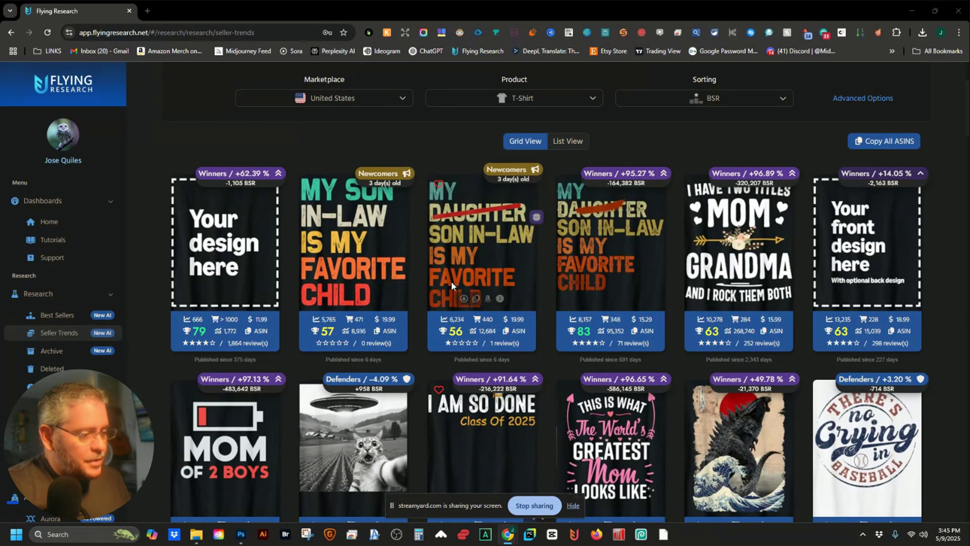
- Download the son-in-law favorite child, two-titles mom grandma, mom and grandma, and world's greatest mom designs
scroll(479, 225, up, 2)
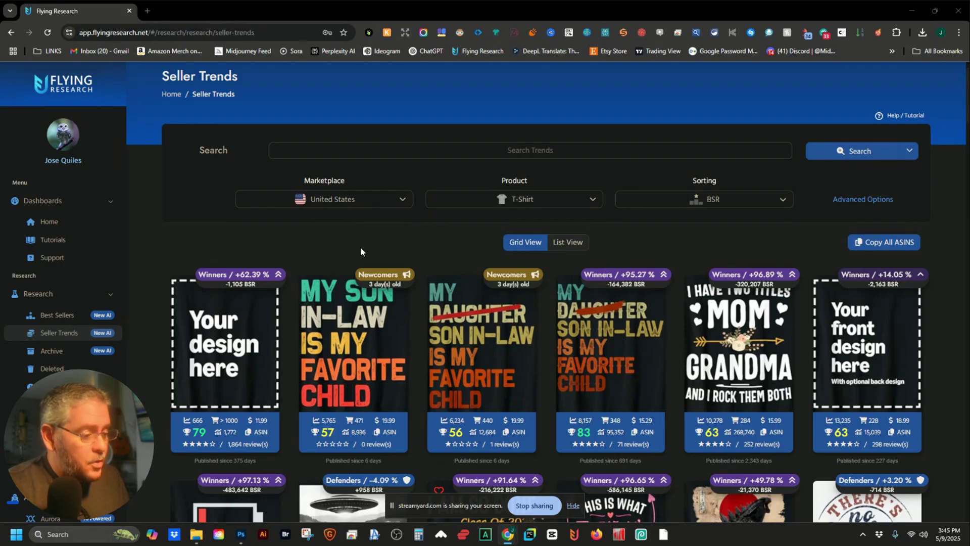
mouse_move(343, 418)
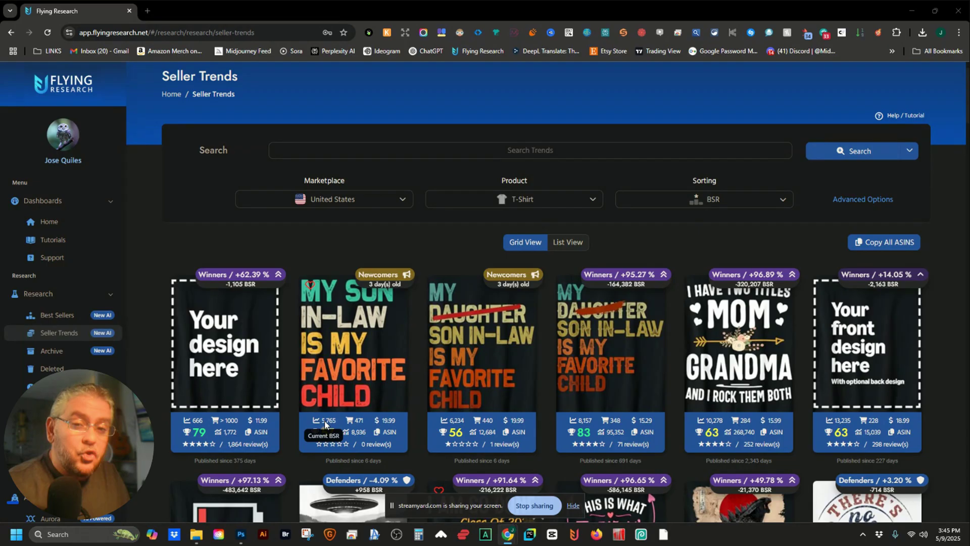
click(335, 400)
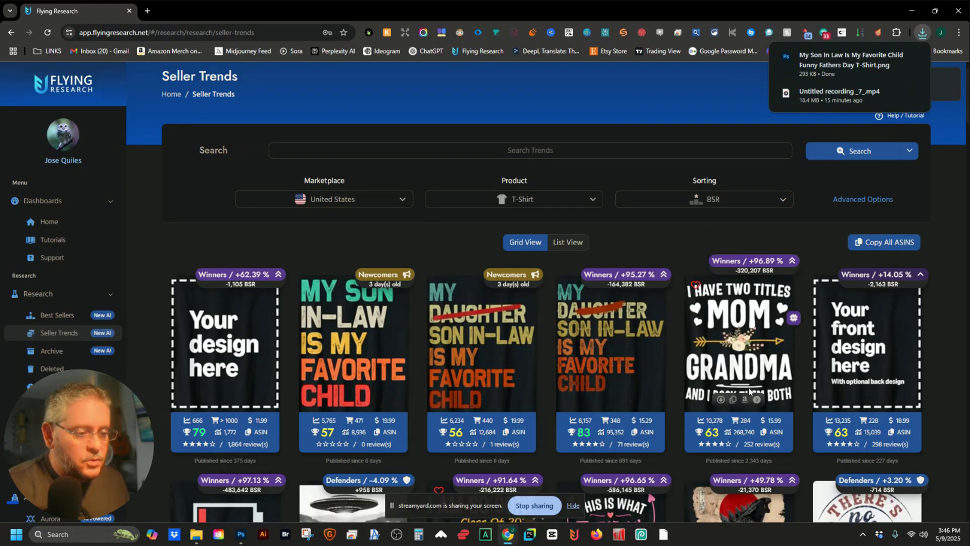
click(737, 361)
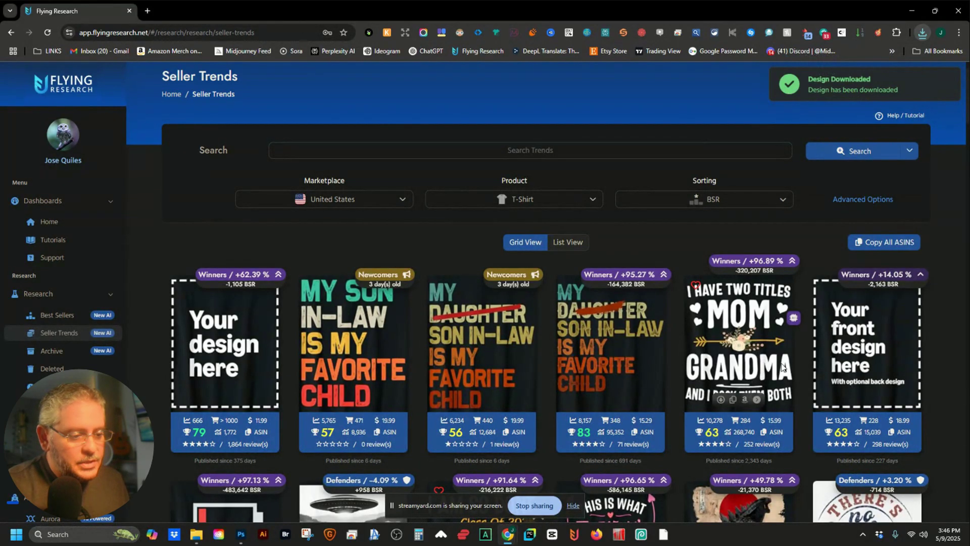
click(720, 400)
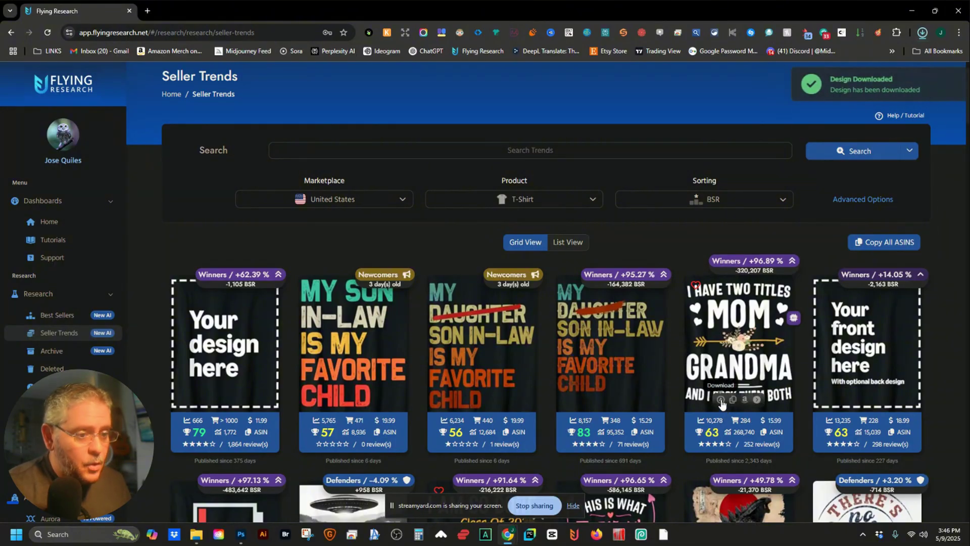
scroll(720, 403, down, 3)
scroll(721, 401, down, 2)
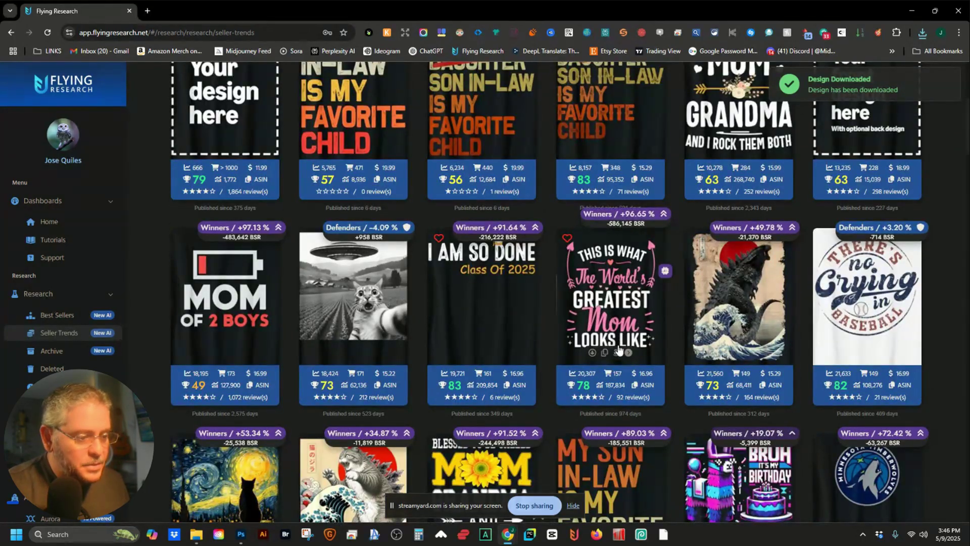
click(593, 356)
- Download the blessed mom grandma, I Can Do All Things, and retro son-in-law favorite child designs
scroll(480, 321, down, 3)
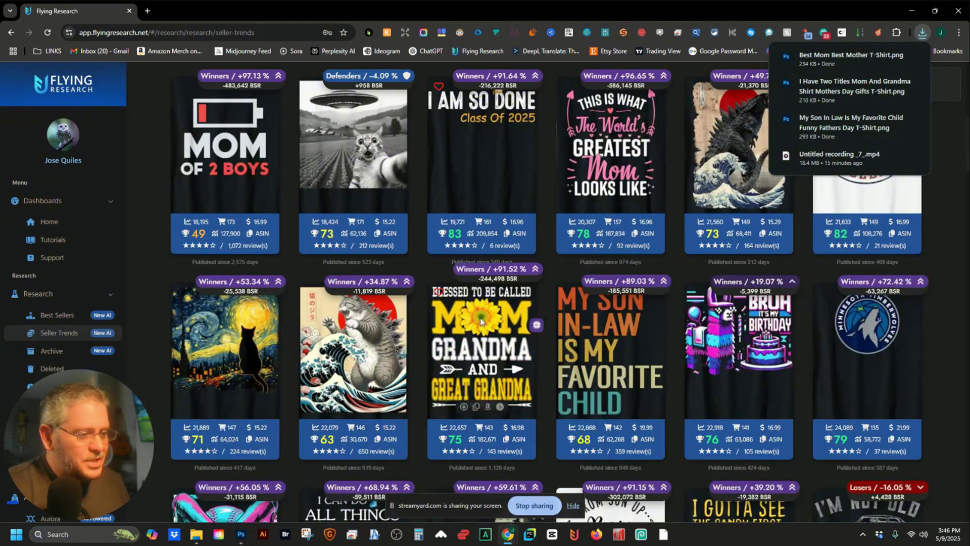
scroll(480, 321, up, 6)
scroll(622, 260, down, 10)
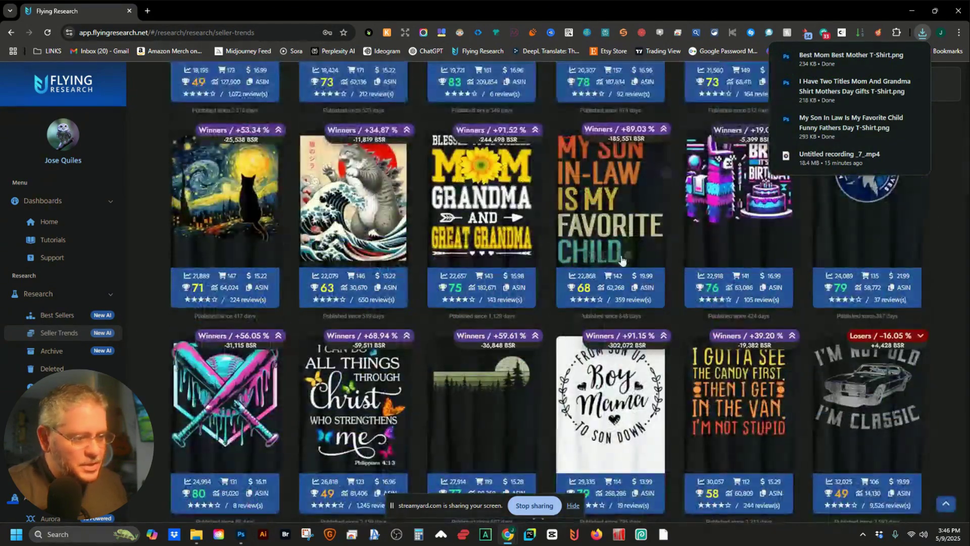
click(594, 257)
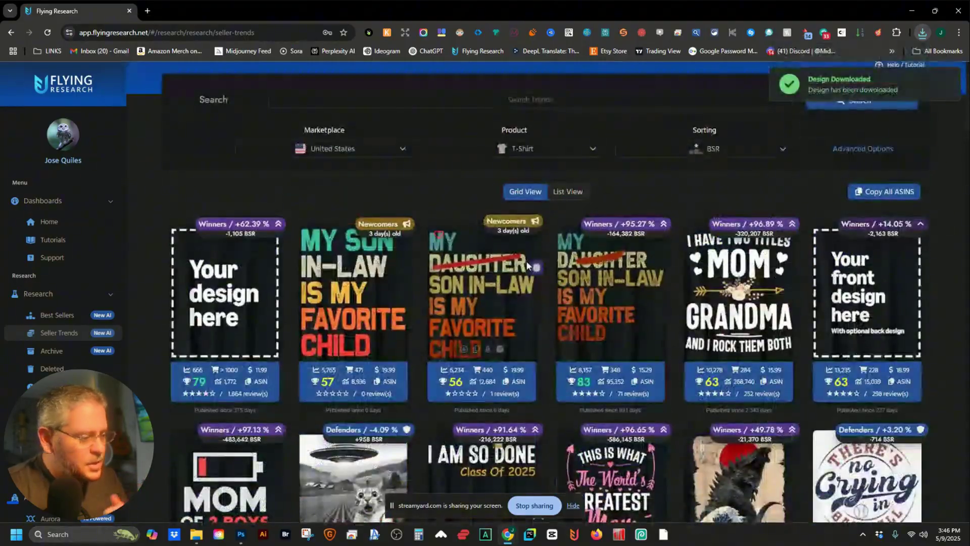
scroll(530, 260, down, 10)
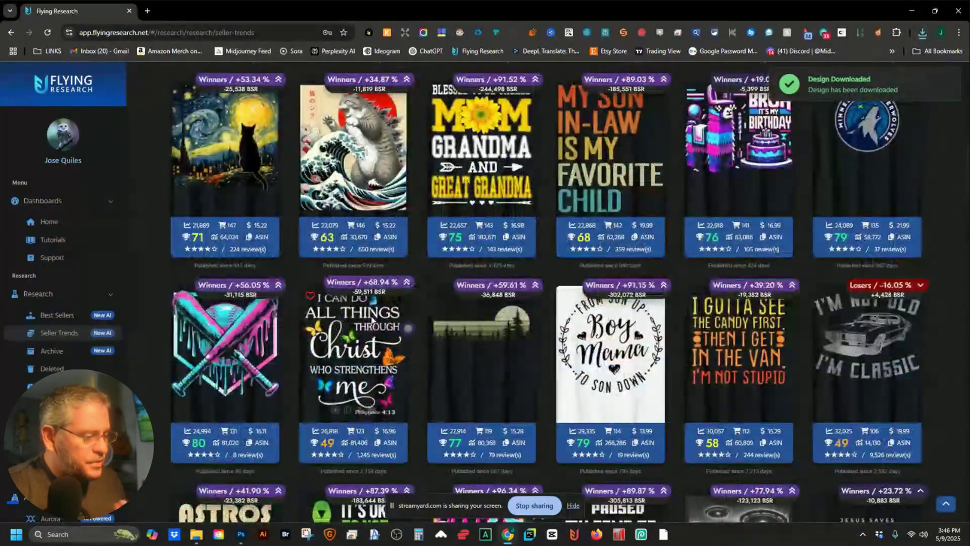
scroll(371, 319, down, 1)
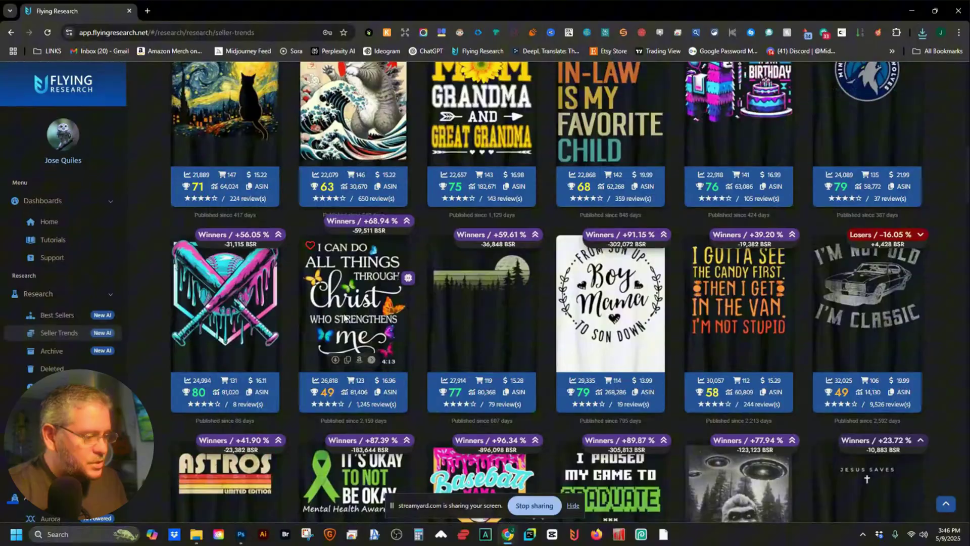
click(336, 360)
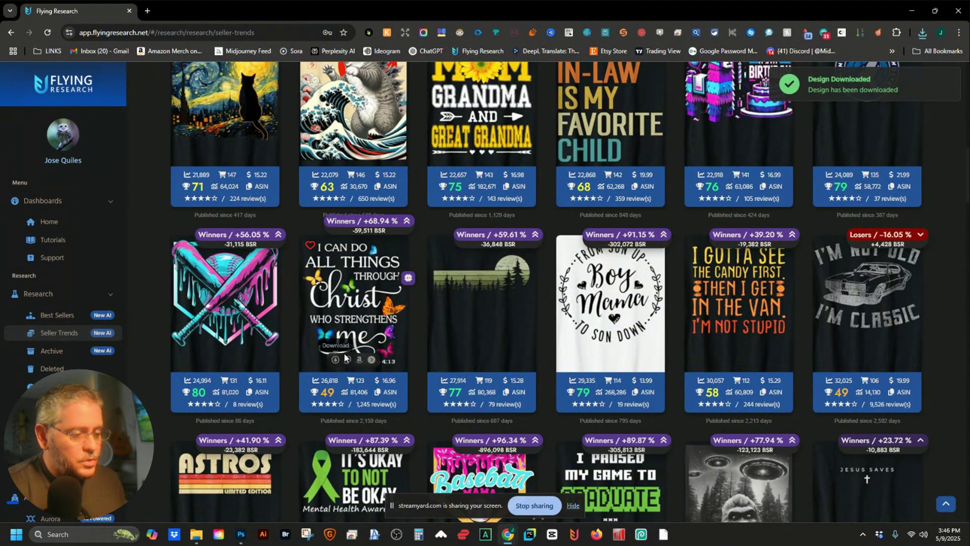
scroll(340, 361, down, 12)
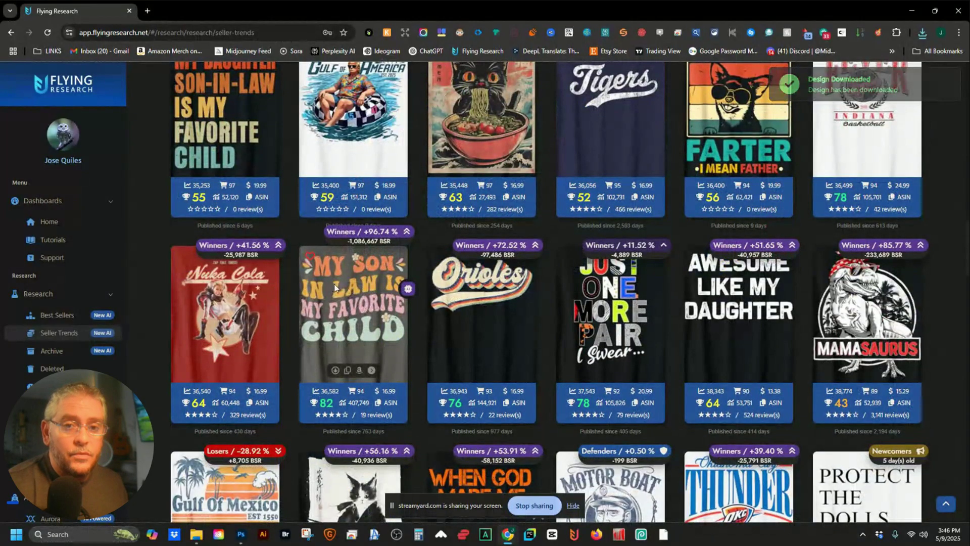
click(335, 370)
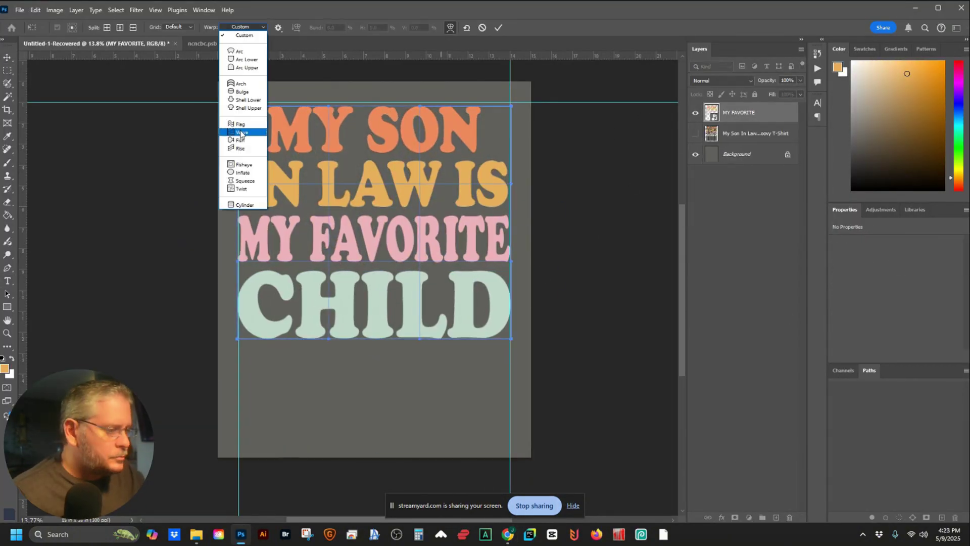
- Apply a Wave warp to the MY FAVORITE text line
click(238, 126)
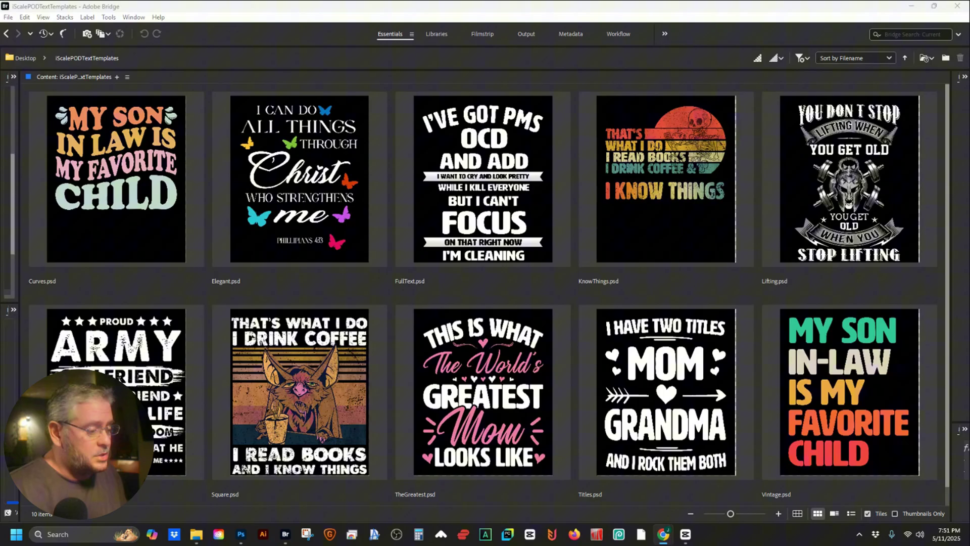
key(alt+Tab)
scroll(567, 317, down, 3)
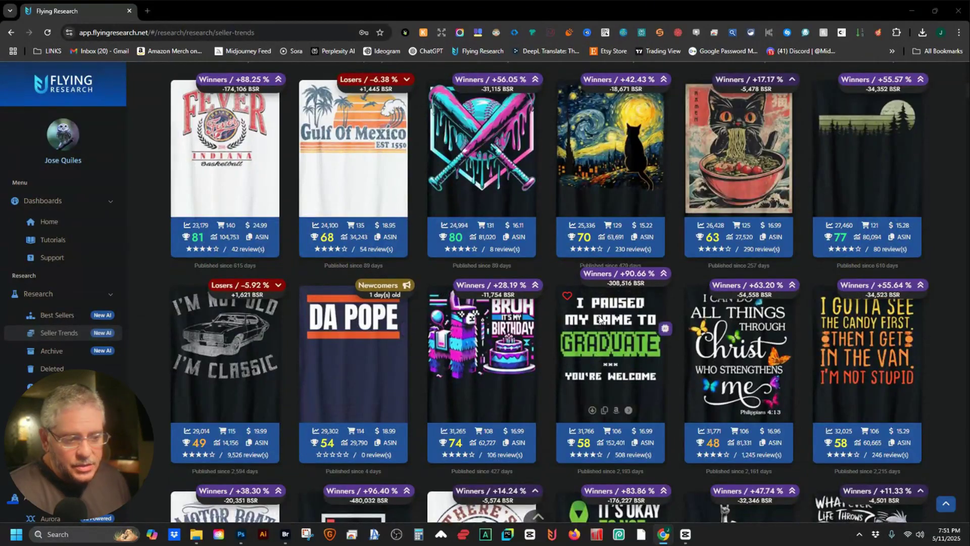
scroll(600, 319, down, 1)
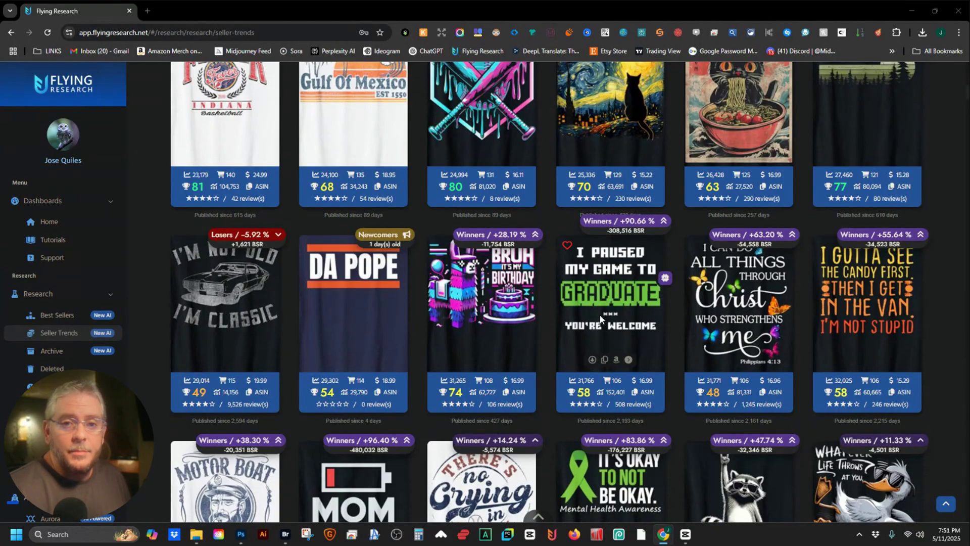
key(alt+Tab)
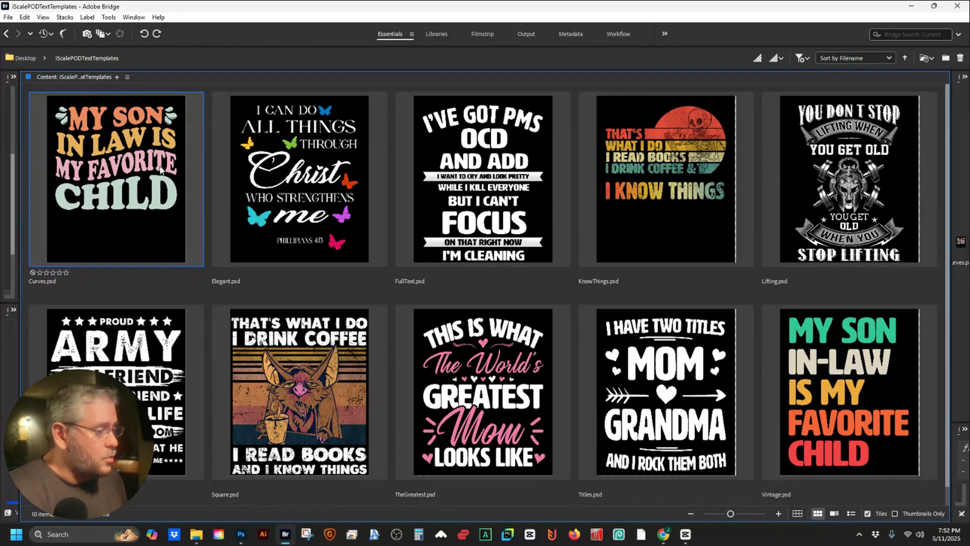
- Open the Curves.psd template and color-tag the CLICK2EDITsmarttext layer red
double_click(160, 169)
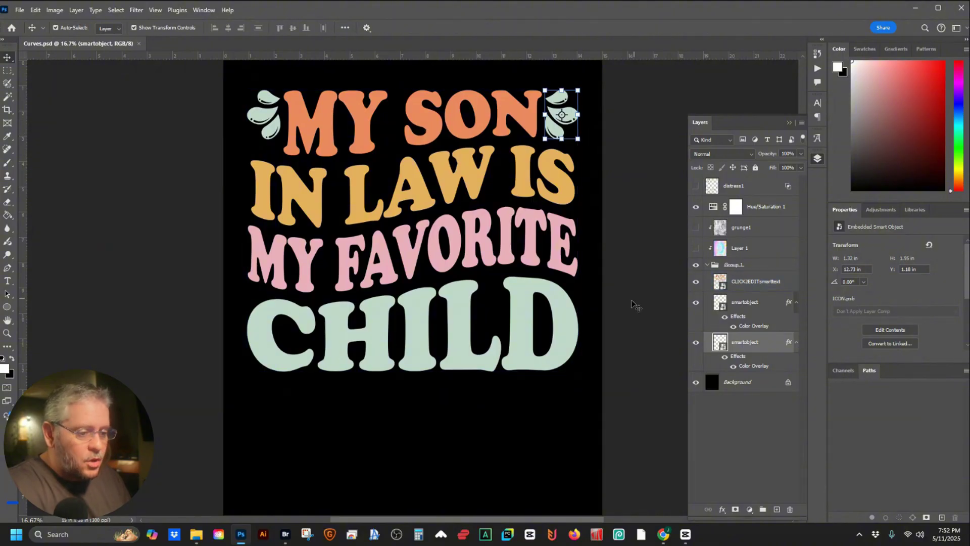
right_click(764, 288)
mouse_move(842, 521)
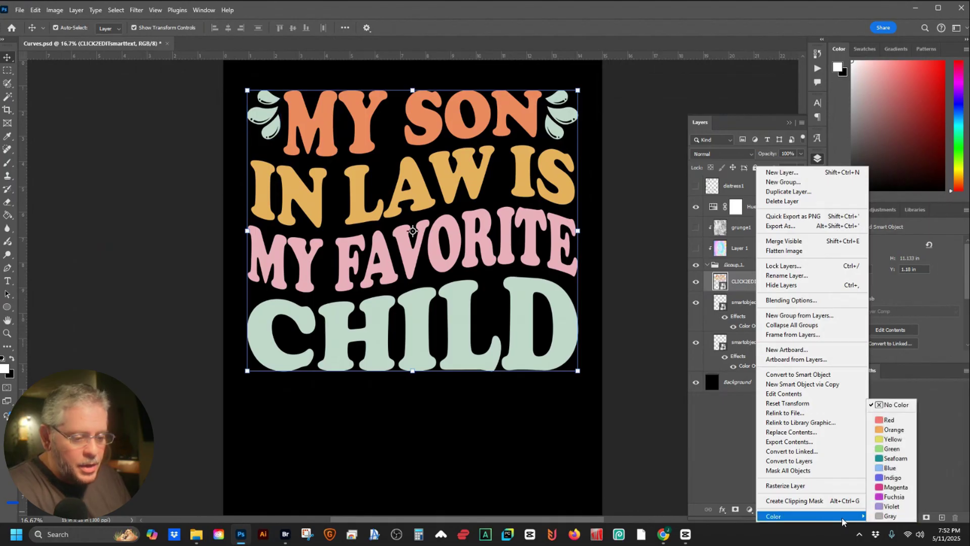
click(888, 420)
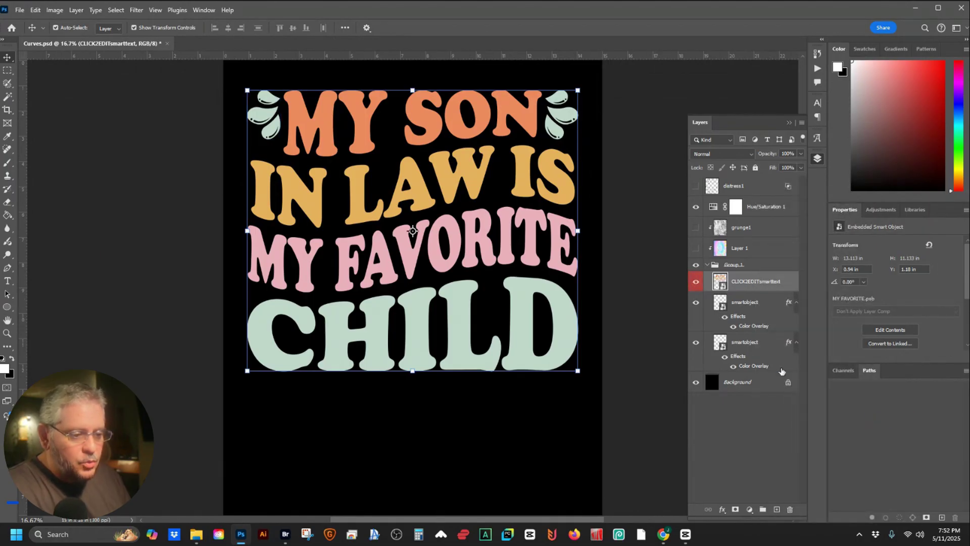
- Edit the smart text contents, then hide both leaf-ornament smartobject layers
double_click(721, 282)
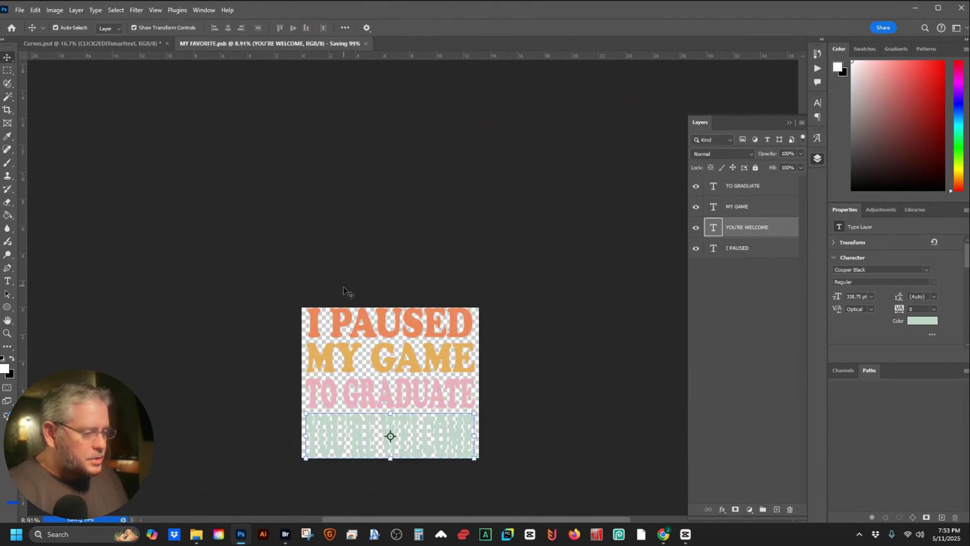
click(106, 44)
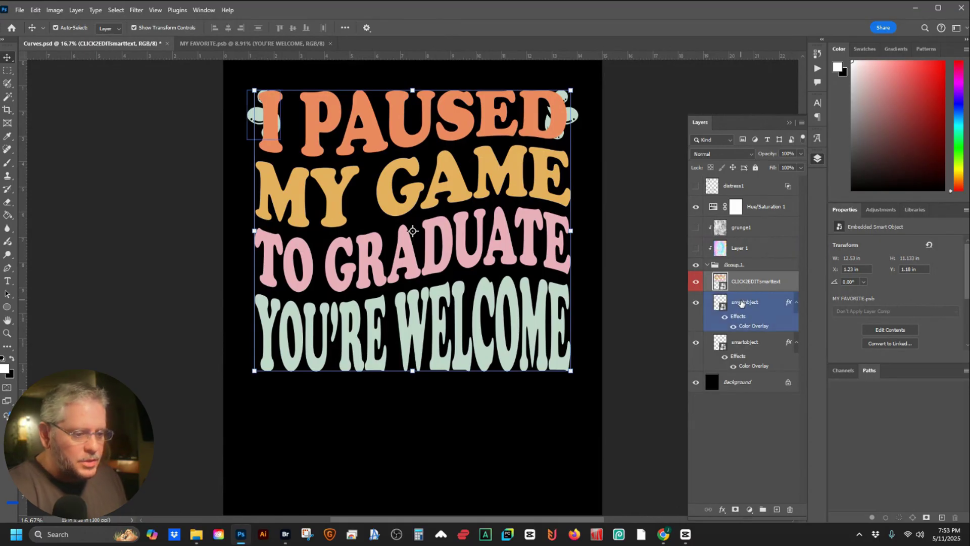
click(695, 343)
click(695, 302)
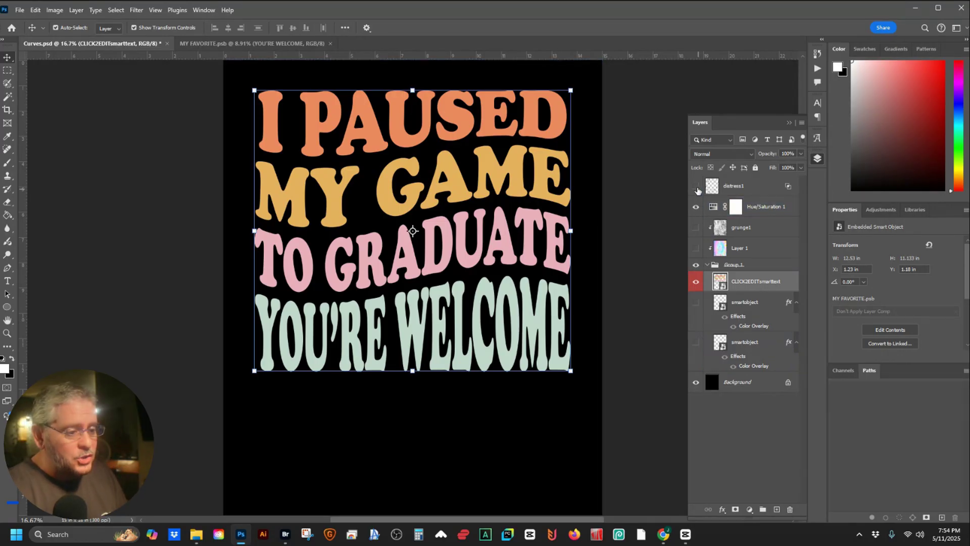
- Preview the distress and grunge textures on the lettering, then hide both again
click(696, 187)
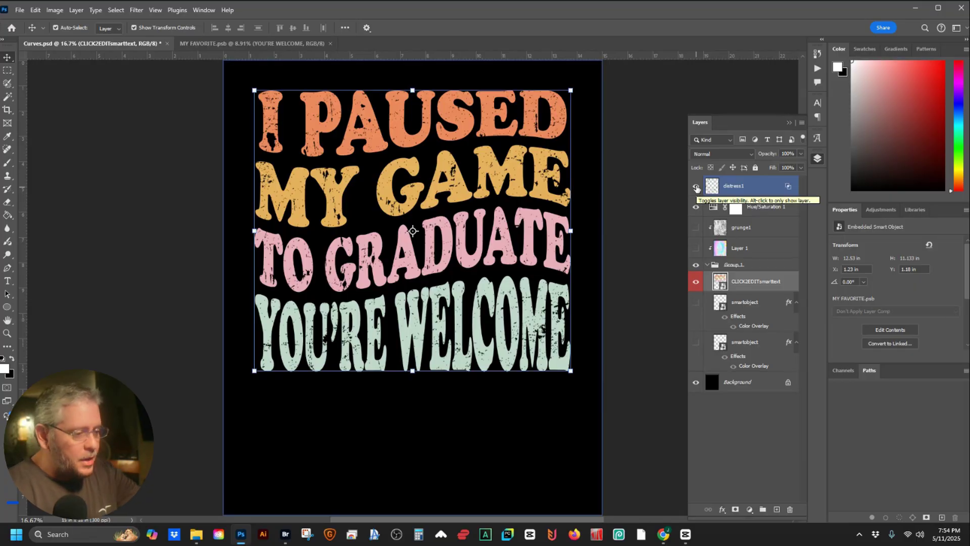
click(696, 228)
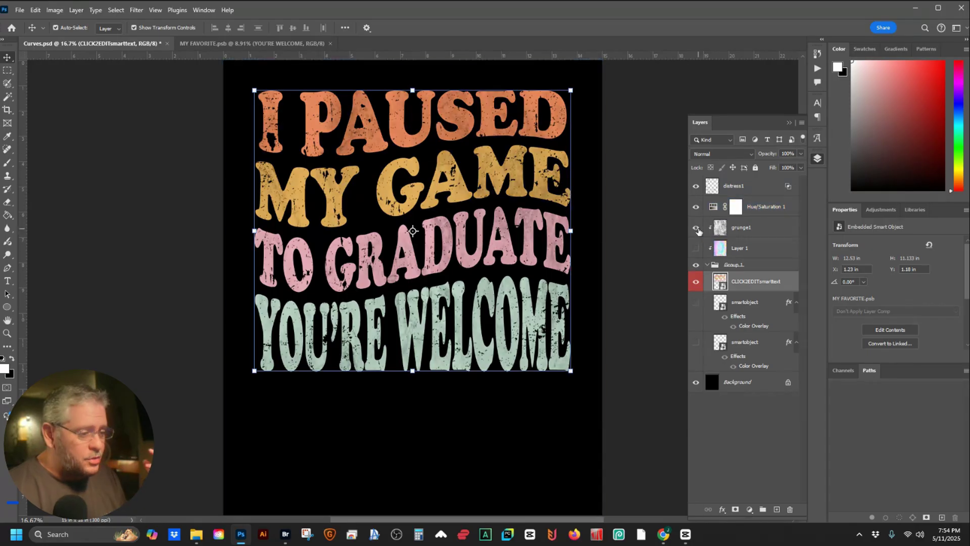
click(669, 247)
click(515, 247)
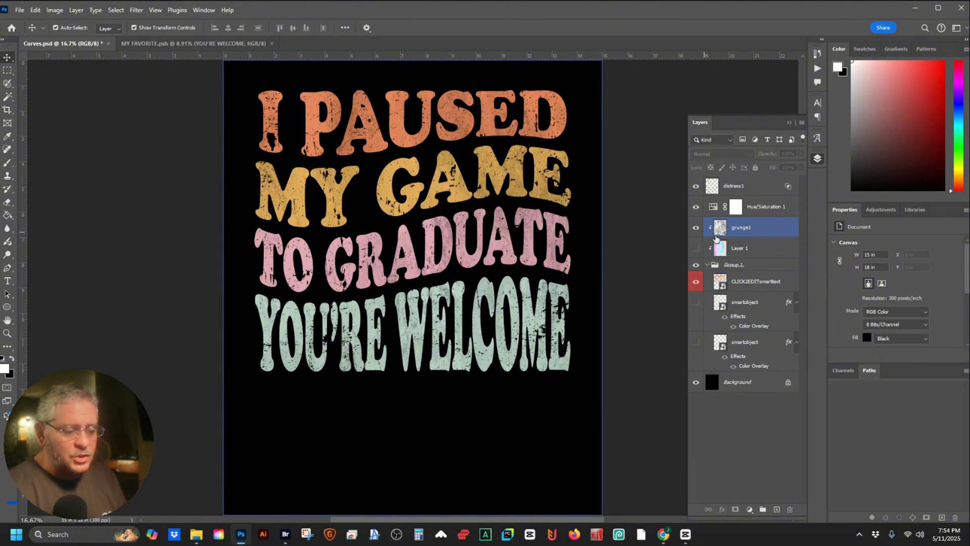
click(695, 227)
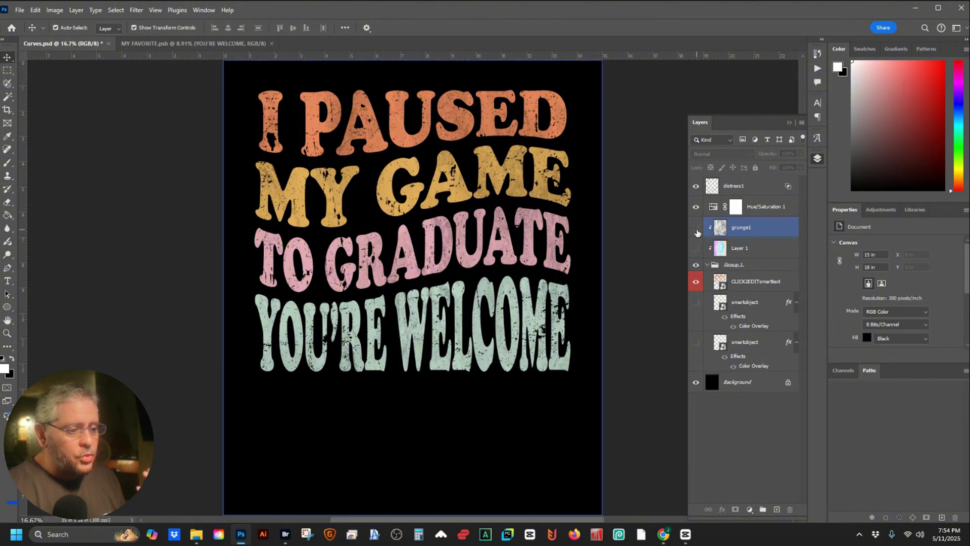
click(695, 186)
- Compare the holographic Layer 1 on and off, leave it hidden, and save Curves.psd
click(696, 248)
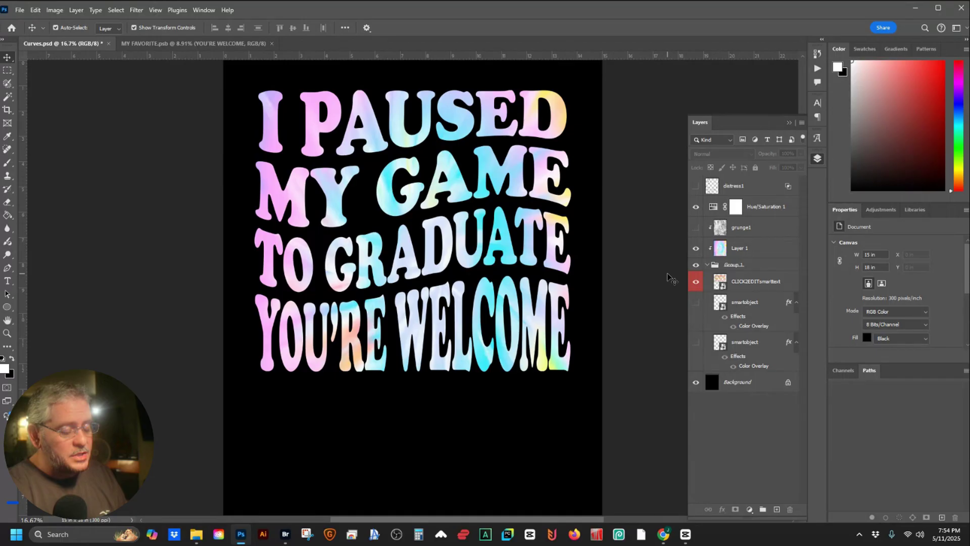
click(695, 248)
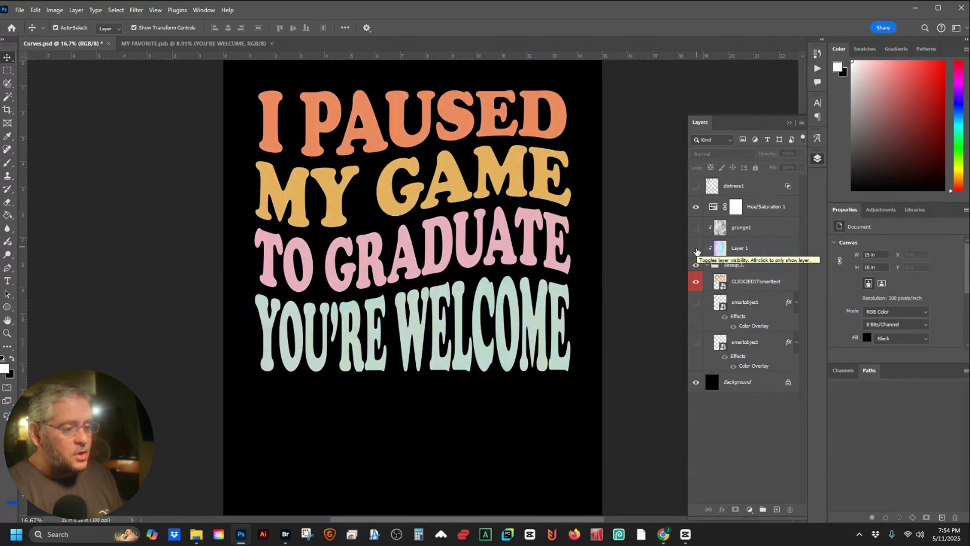
click(696, 247)
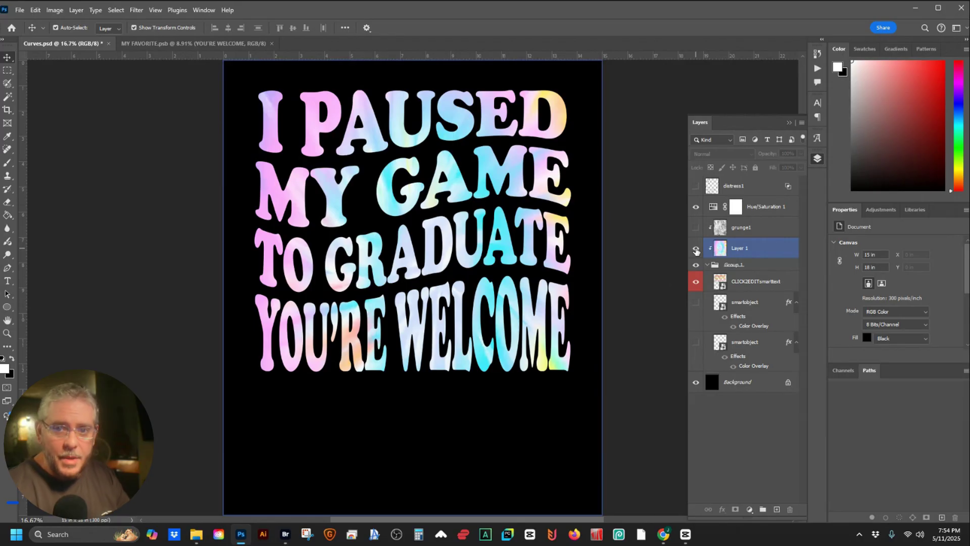
click(695, 248)
click(696, 248)
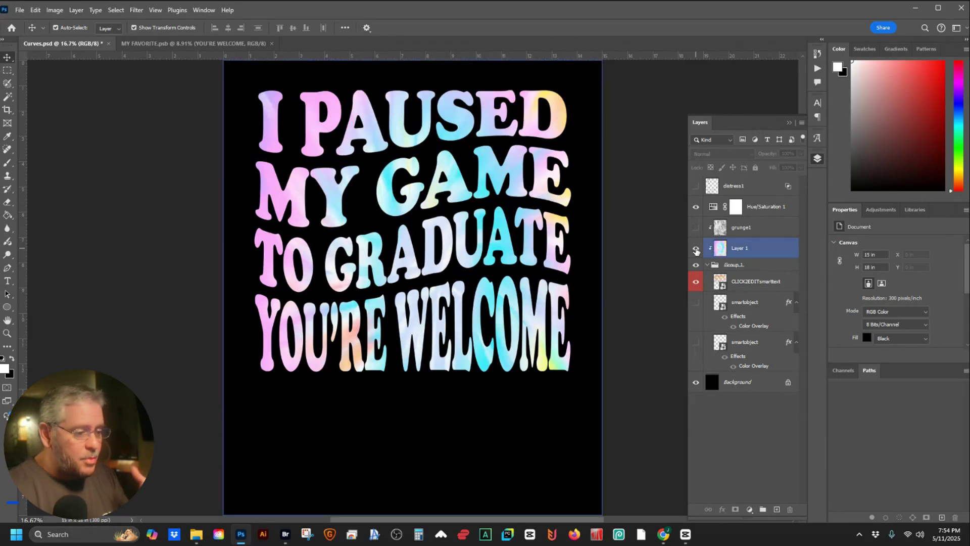
click(695, 248)
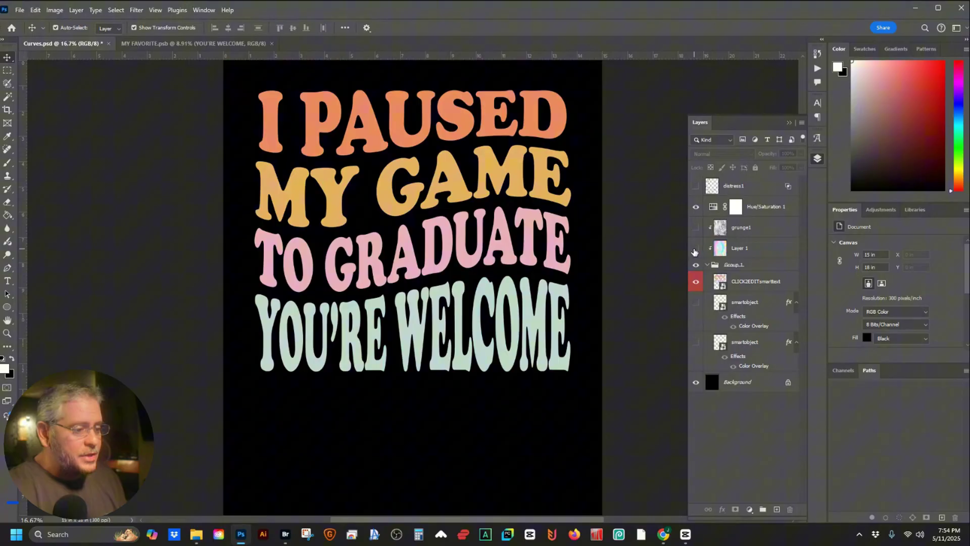
key(ctrl+s)
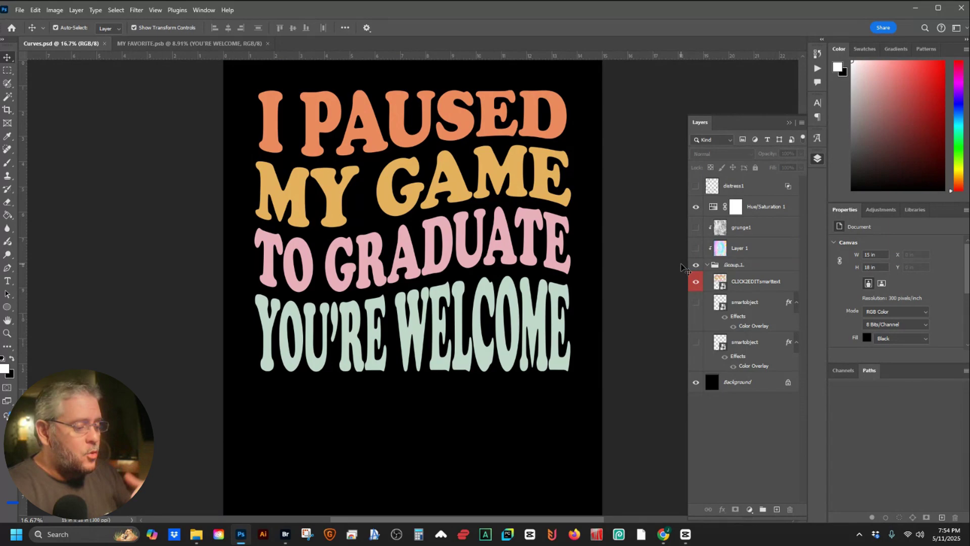
- Review the Flying Research seller trends, then open TheGreatest.psd from Bridge
click(285, 534)
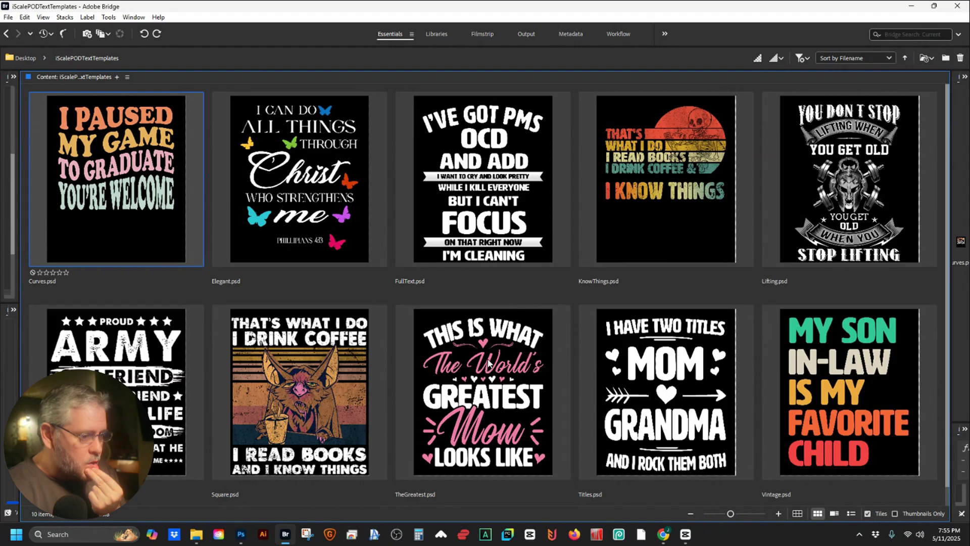
click(488, 402)
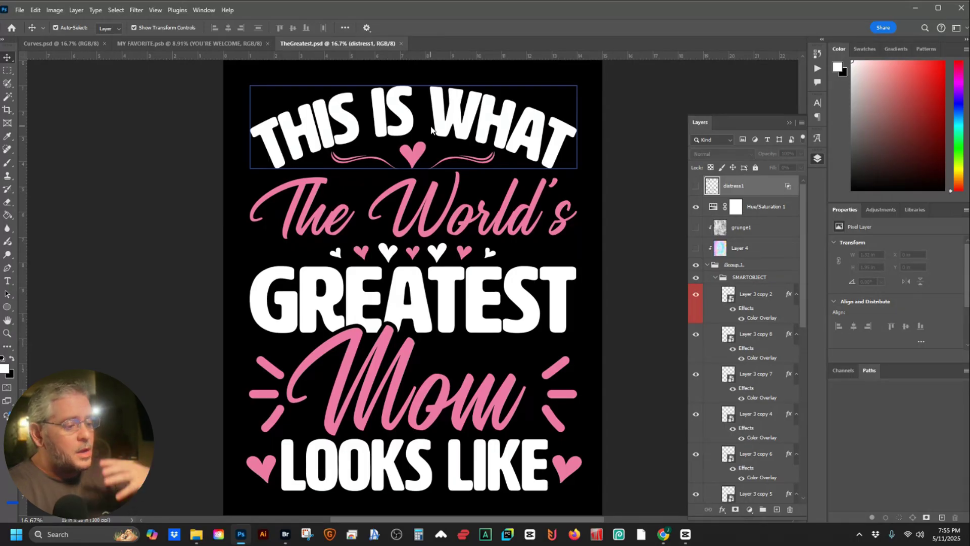
- Replace the THIS IS WHAT headline with MULTITASKER
scroll(434, 176, up, 2)
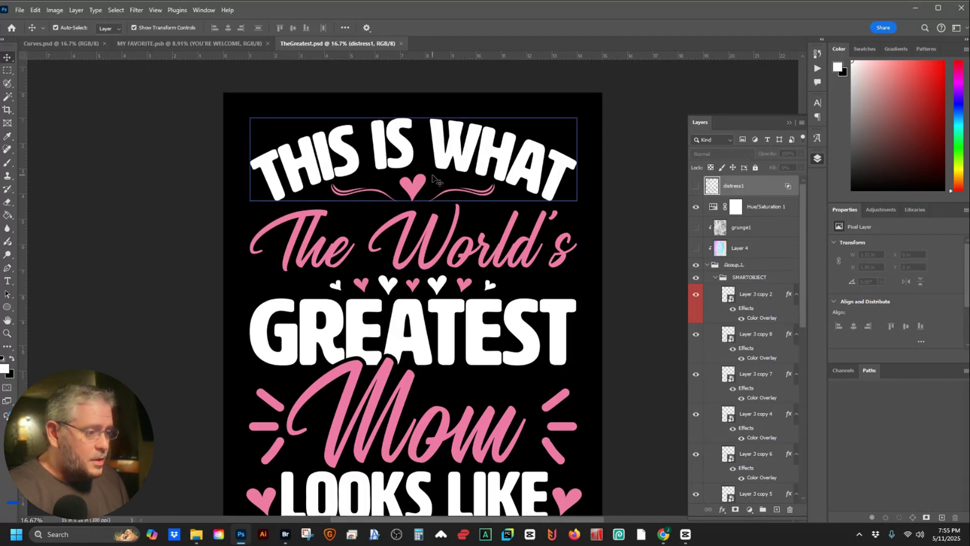
scroll(424, 156, down, 5)
click(757, 280)
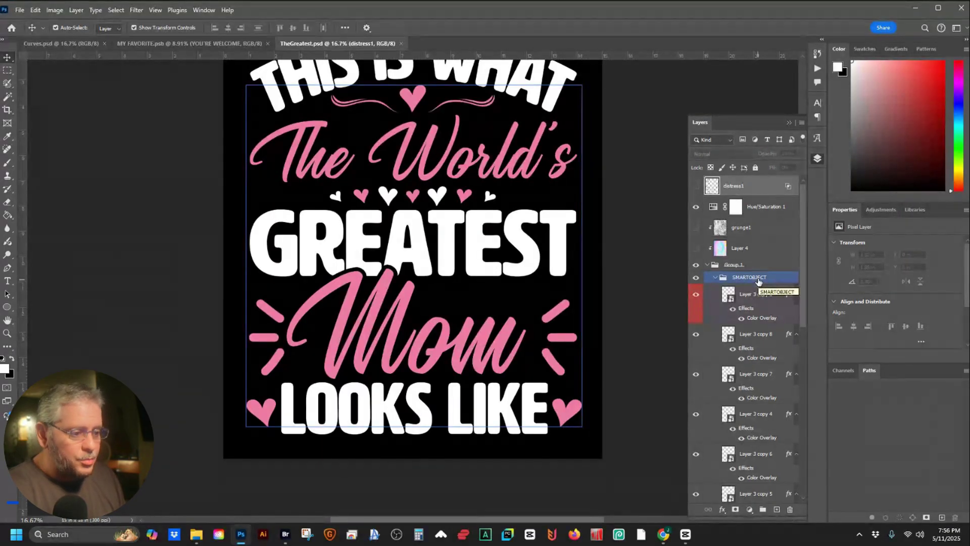
scroll(383, 152, up, 4)
click(383, 122)
double_click(383, 121)
text(M)
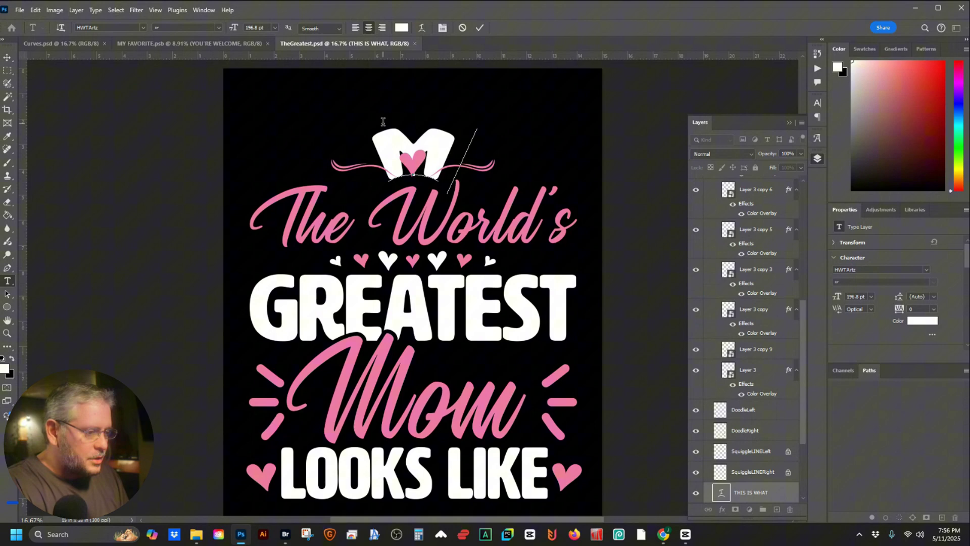
text(ULTITASKER)
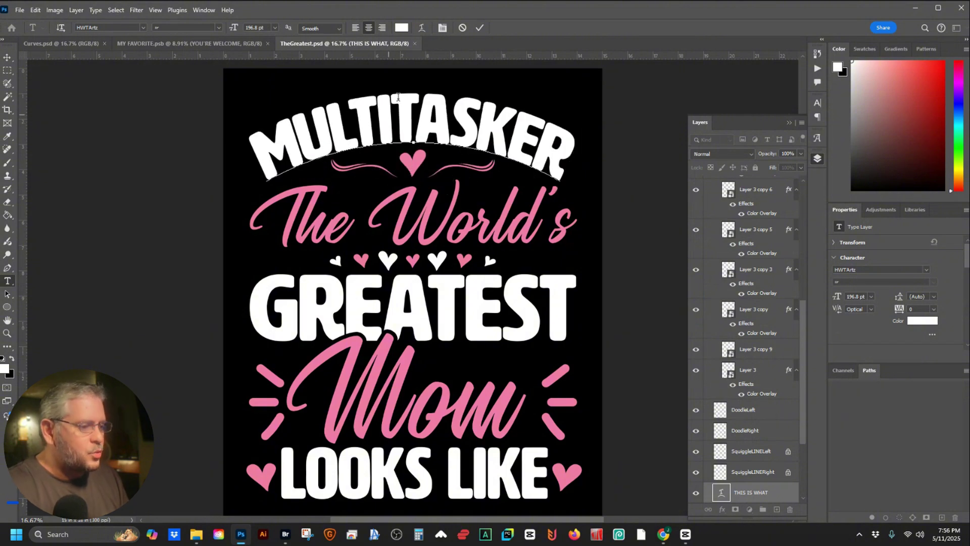
click(478, 29)
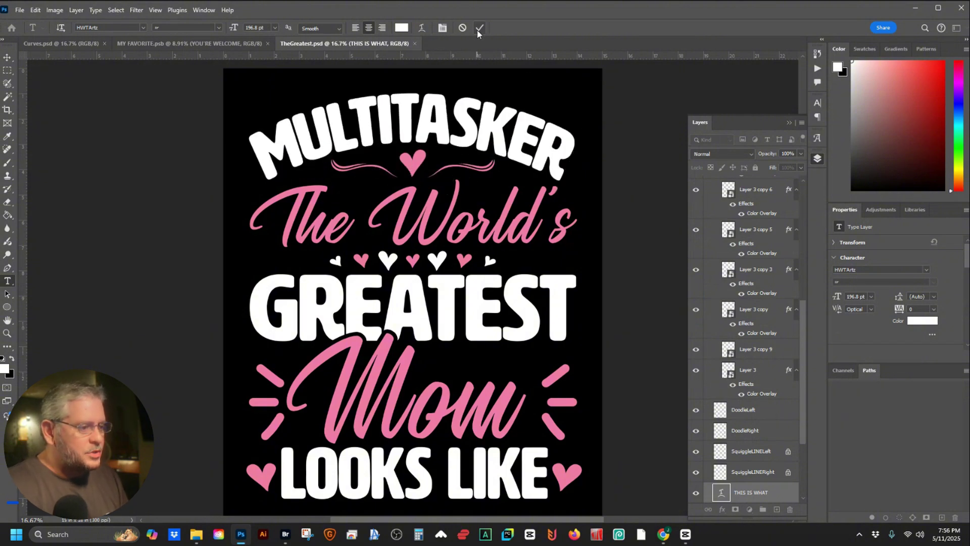
- Scale the stacked design layers down to fit beneath the I Am a line
scroll(466, 147, up, 1)
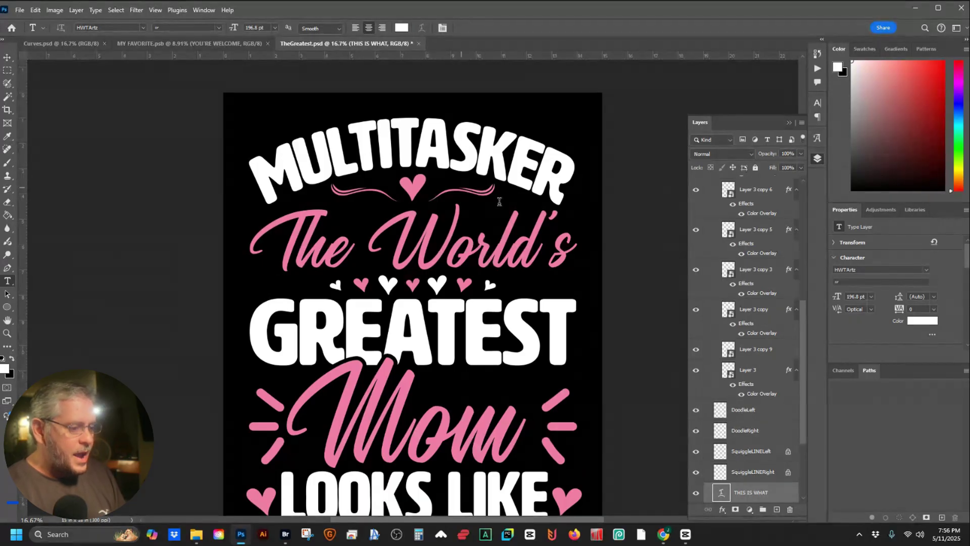
scroll(593, 255, down, 2)
scroll(763, 332, down, 3)
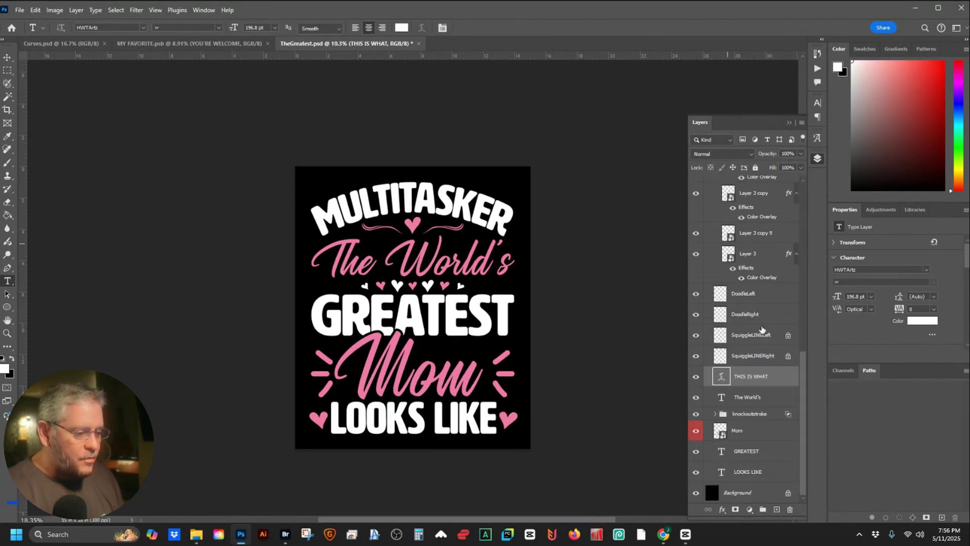
click(742, 471)
scroll(746, 422, up, 6)
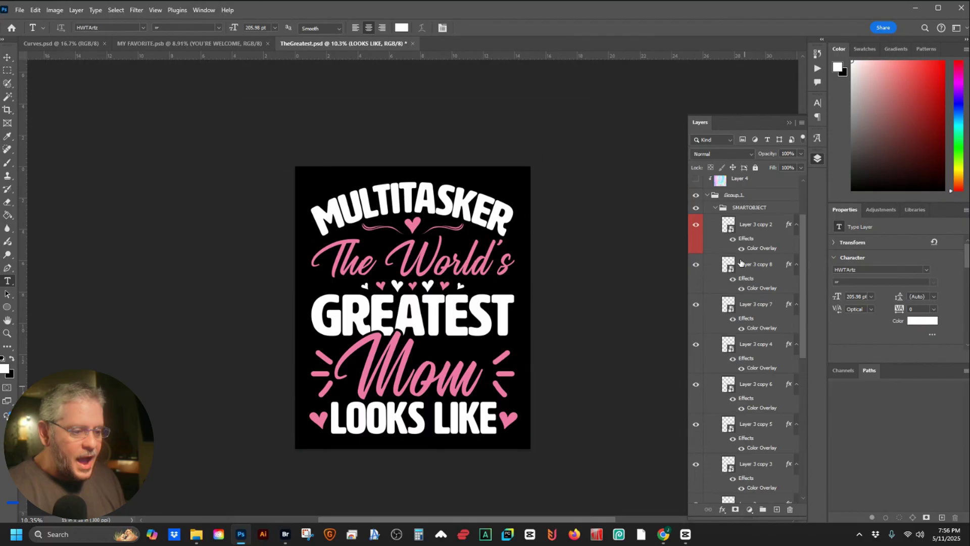
shift+click(744, 227)
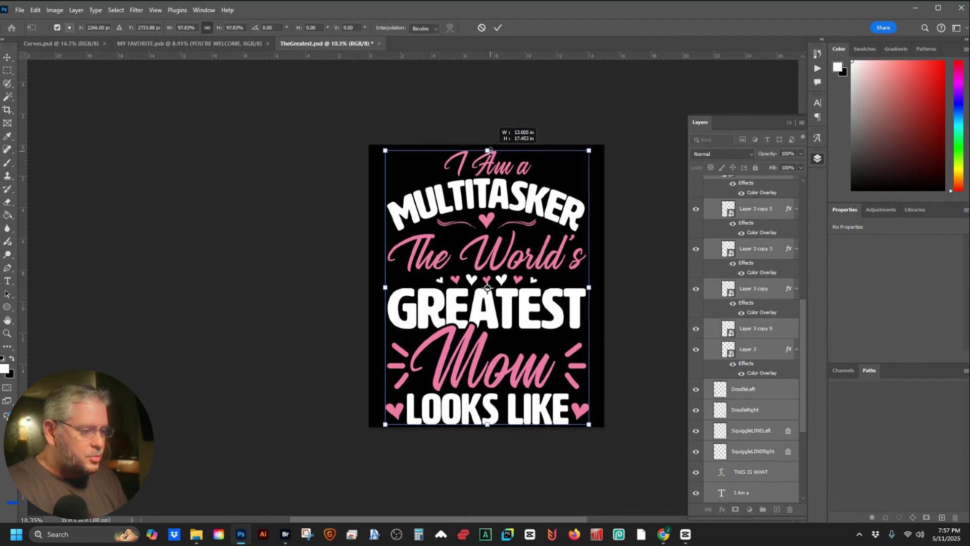
drag(493, 152, 493, 164)
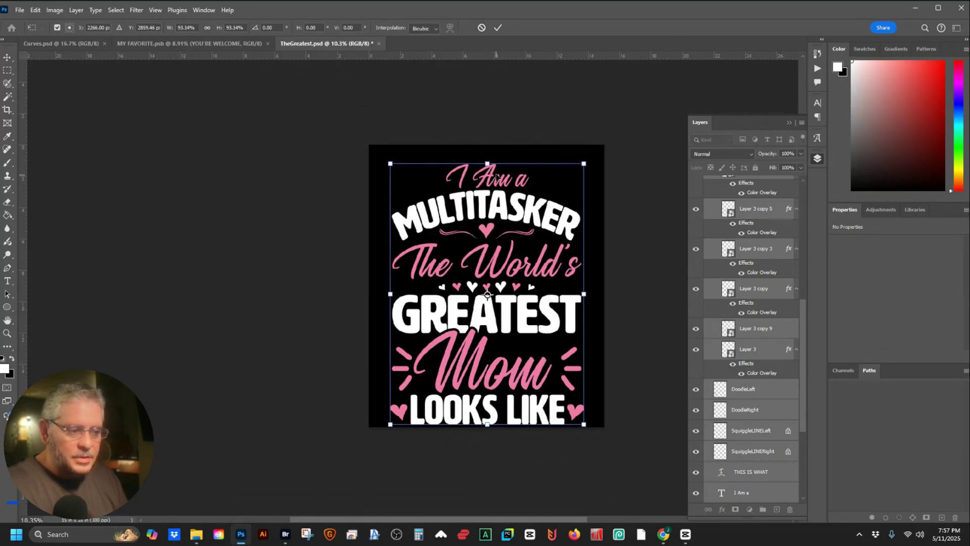
click(498, 28)
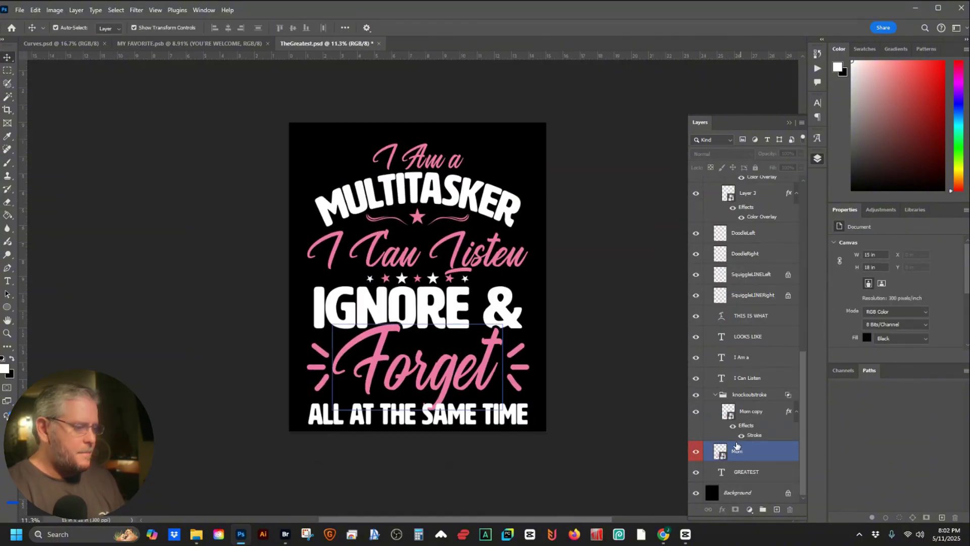
- Deselect all layers and return to the Seller Trends page in Chrome
click(710, 474)
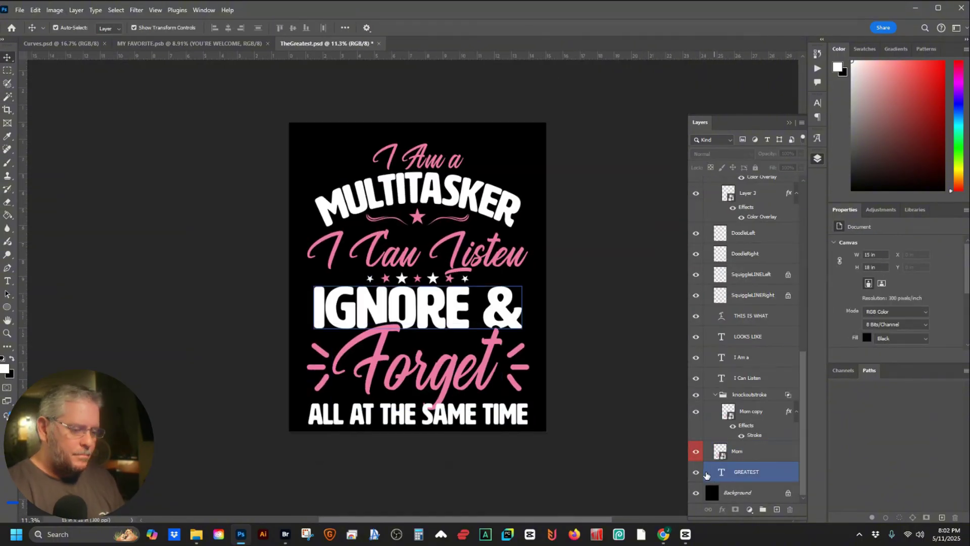
click(601, 448)
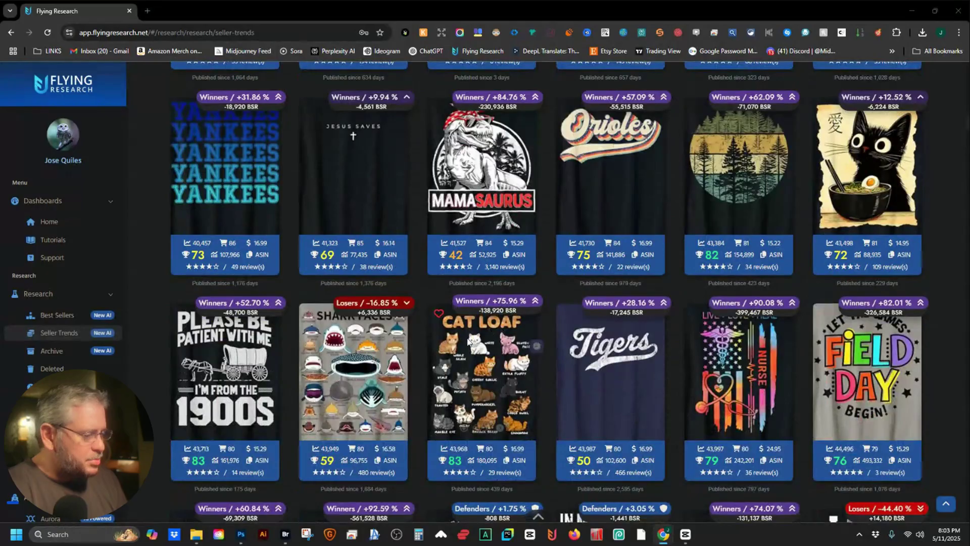
key(alt+Tab)
mouse_move(232, 375)
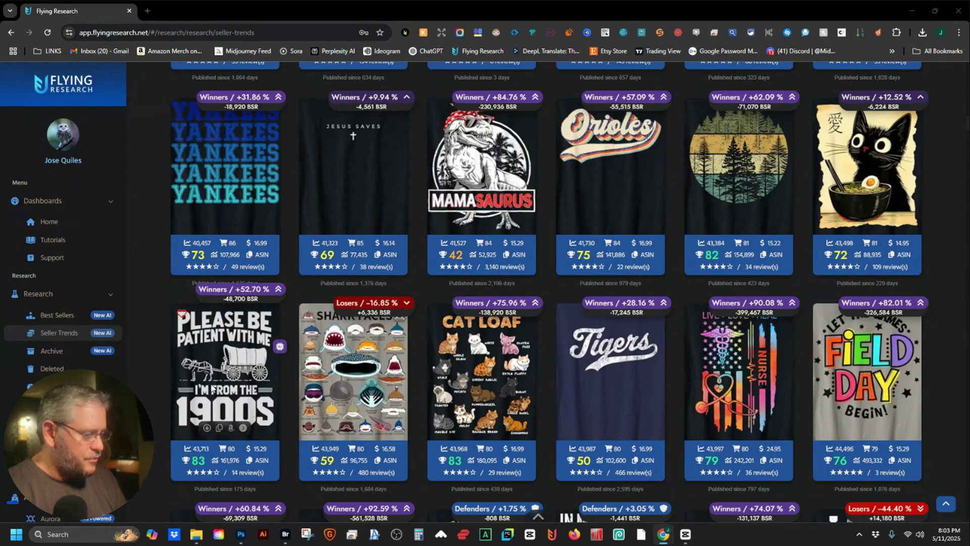
- Open KnowThings.psd from Bridge and edit the text inside the 1STTEXT smart object
click(284, 537)
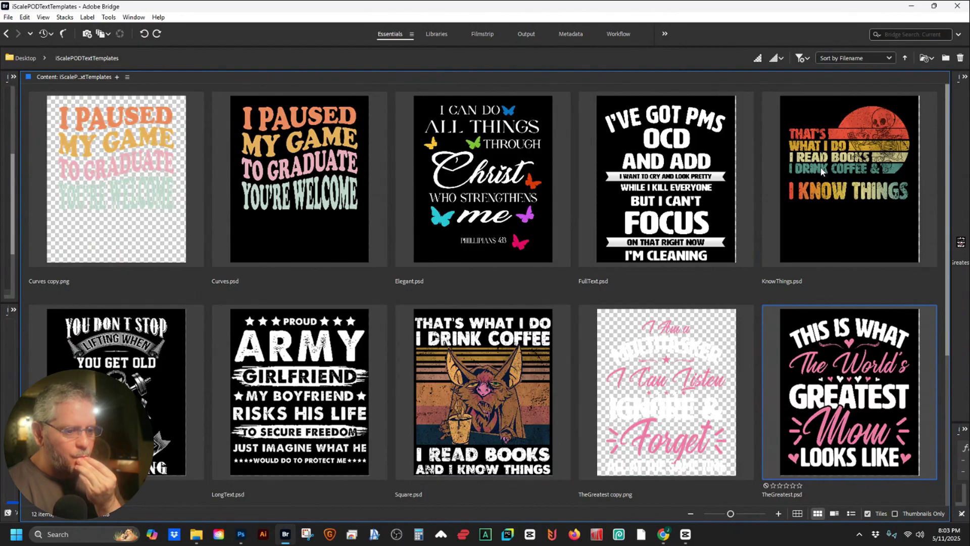
double_click(834, 170)
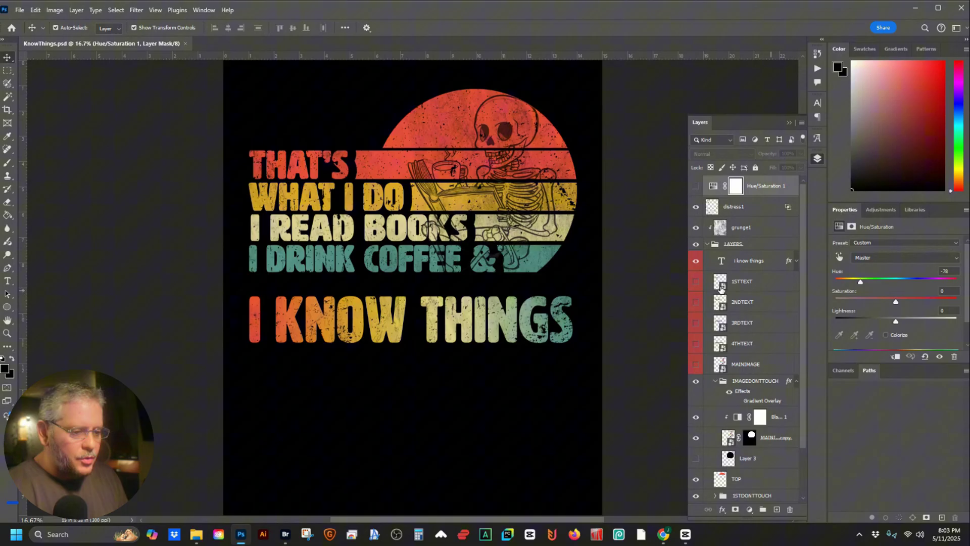
double_click(721, 287)
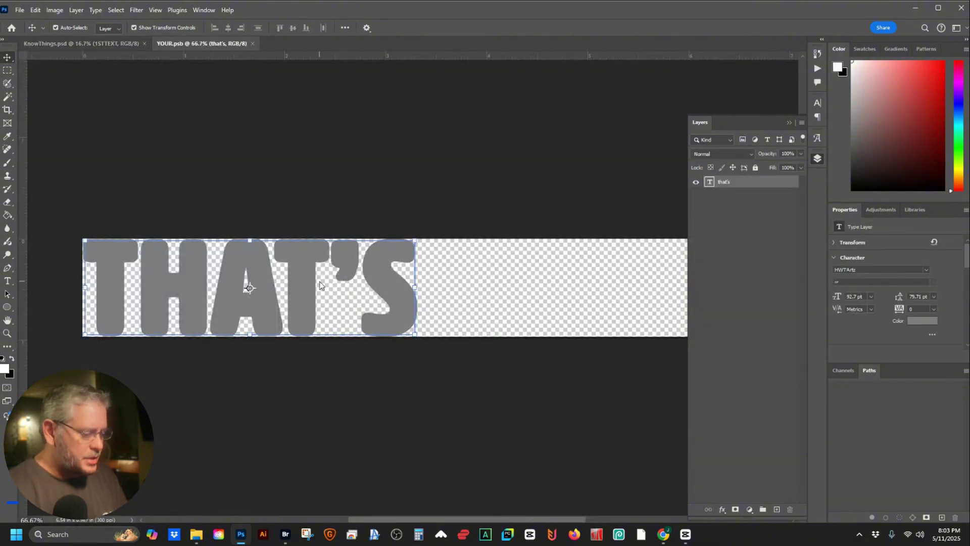
key(t)
click(332, 286)
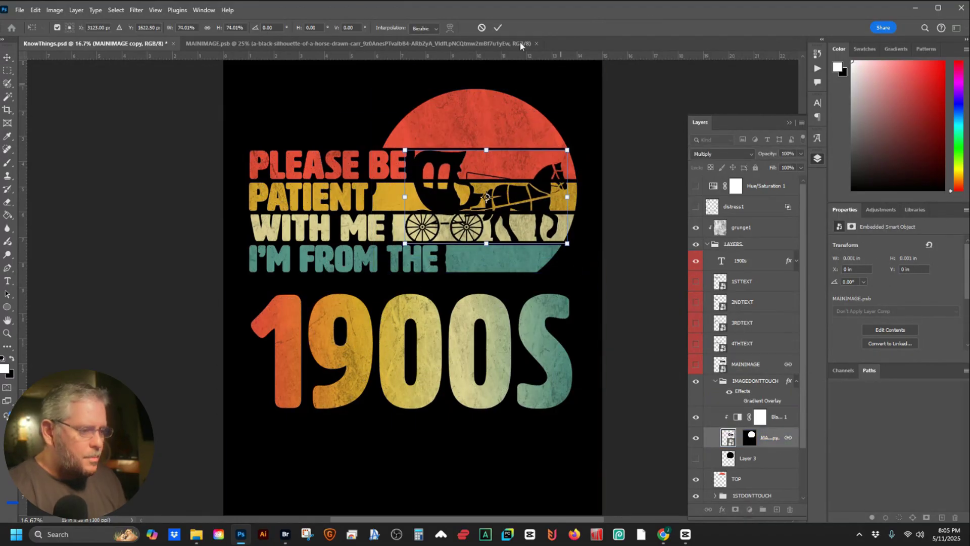
click(499, 28)
click(638, 182)
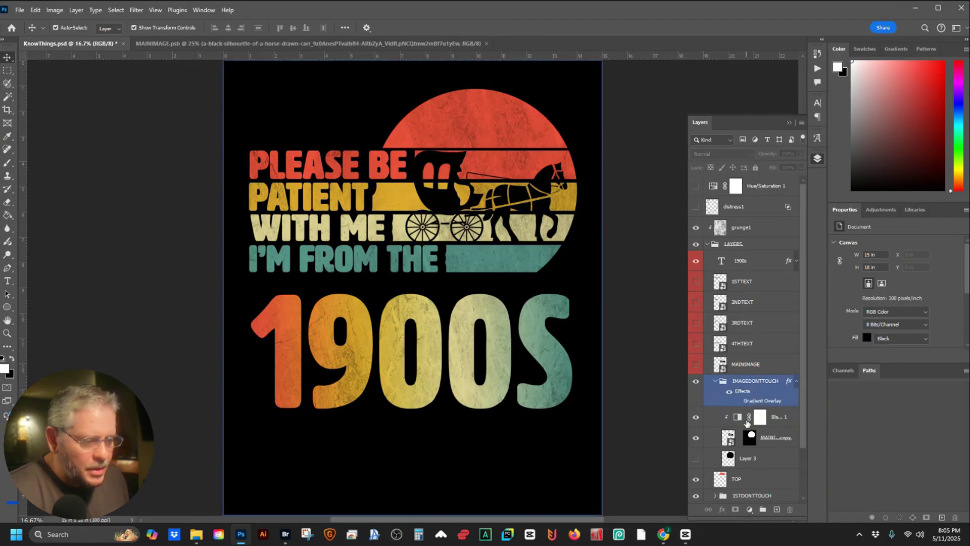
- Lower the carriage layer's fill, set Knockout to Deep, and hide the Background layer
click(713, 443)
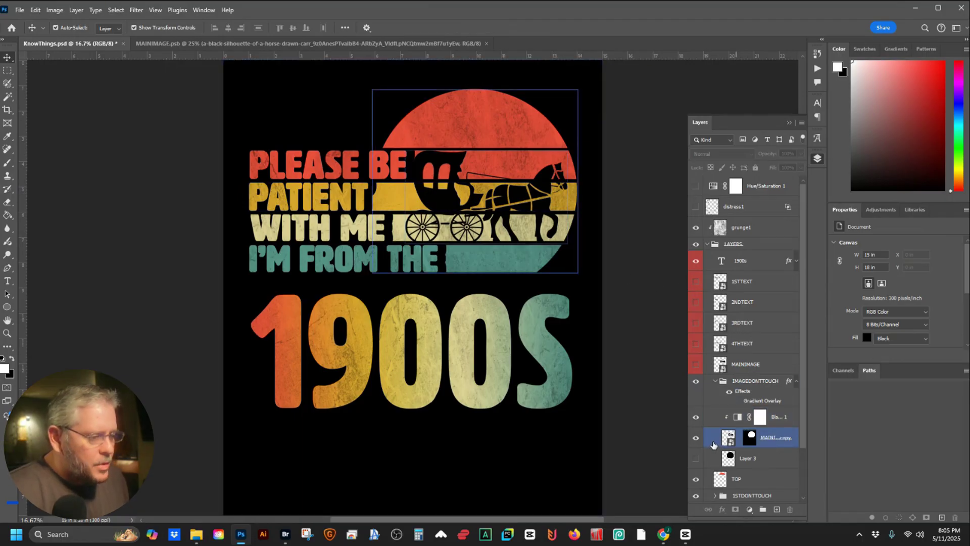
double_click(713, 444)
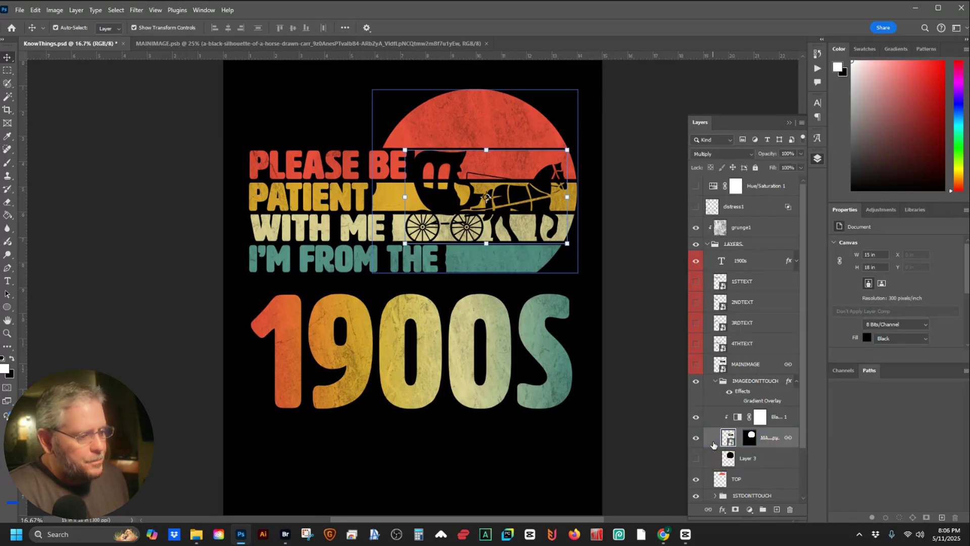
drag(798, 314, 721, 323)
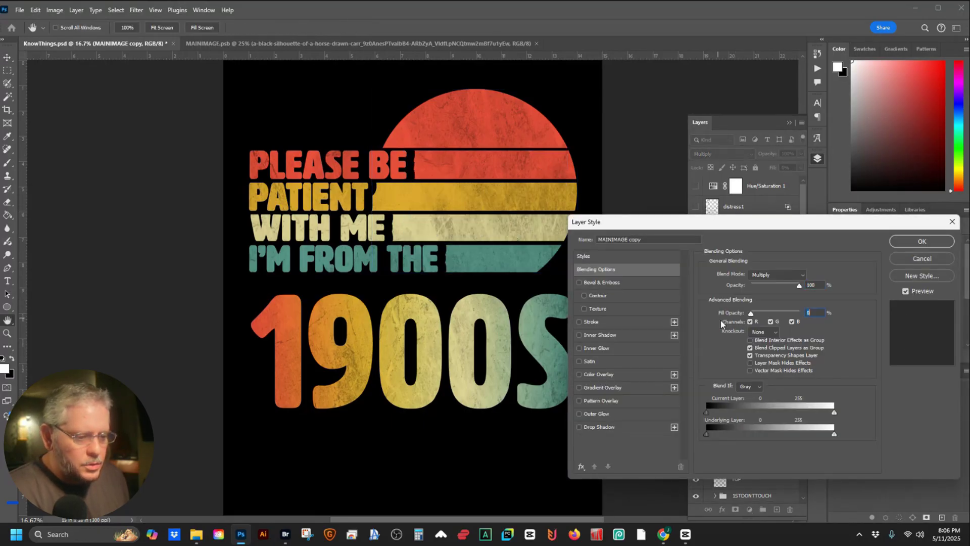
click(761, 331)
click(765, 356)
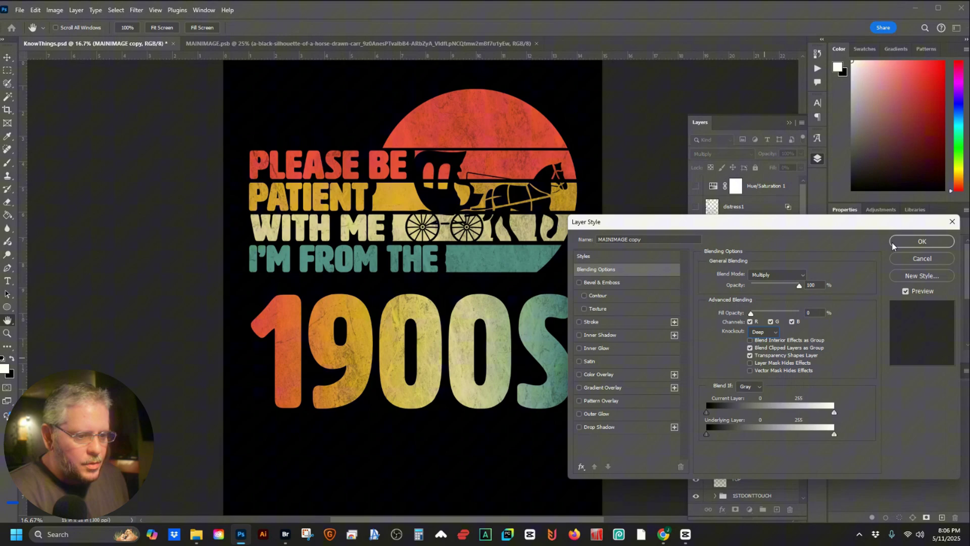
click(915, 241)
scroll(748, 429, down, 3)
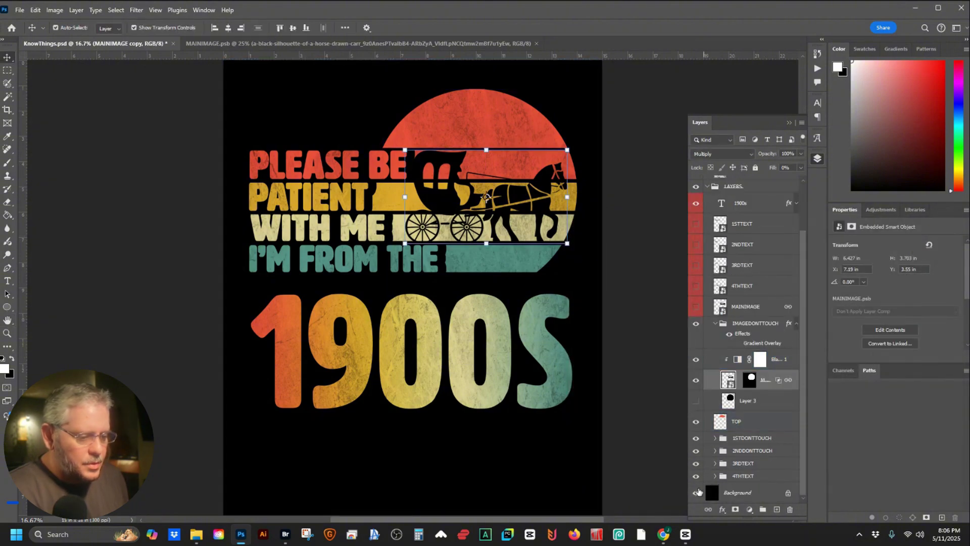
click(695, 494)
click(632, 438)
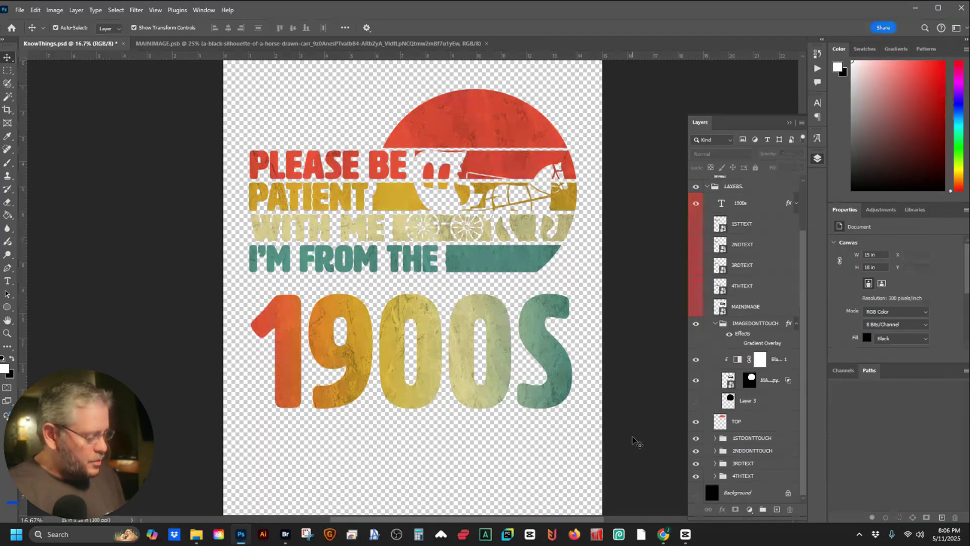
- Check the seller trends, then open the Square.psd template from Bridge
key(alt+Tab)
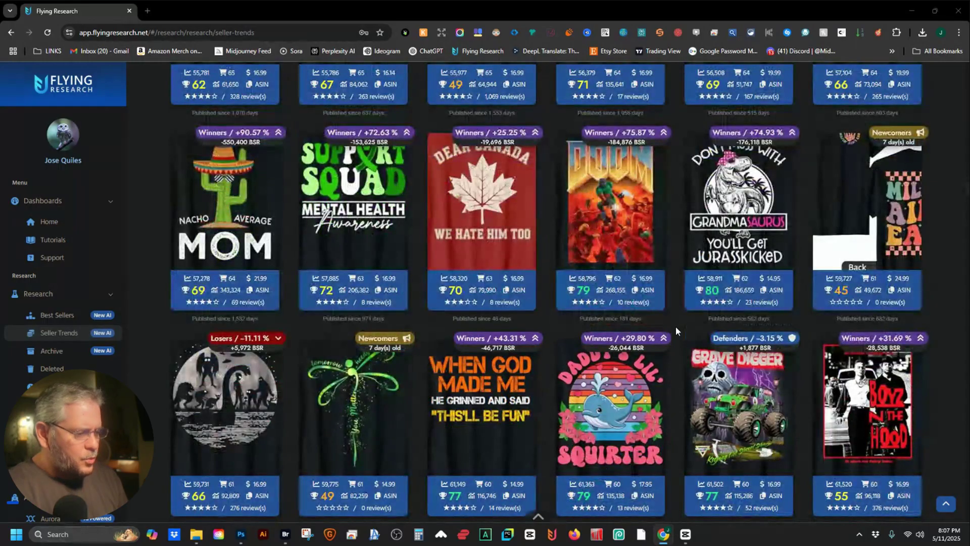
scroll(675, 326, down, 1)
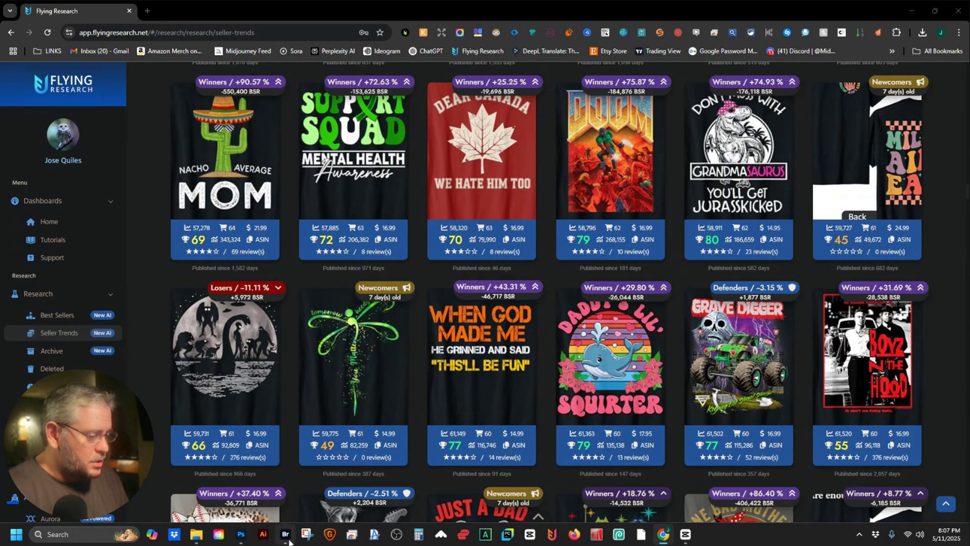
key(alt+Tab)
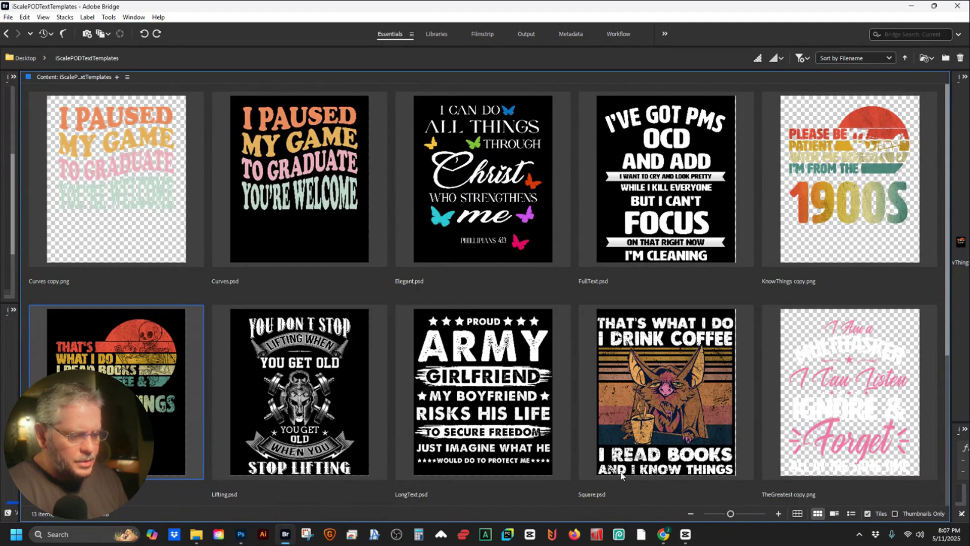
double_click(660, 454)
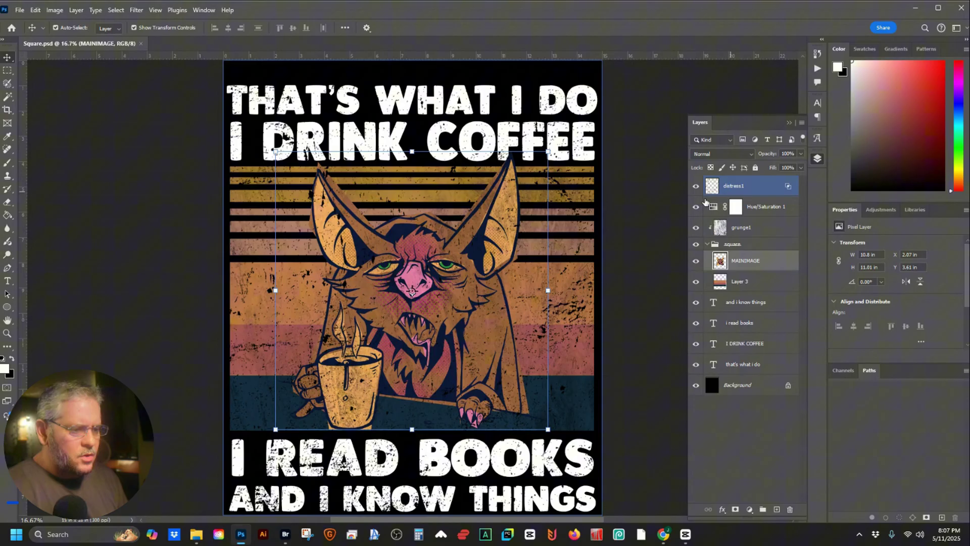
- Hide the distress1, grunge1 and Background layers in Square.psd and save it
click(696, 186)
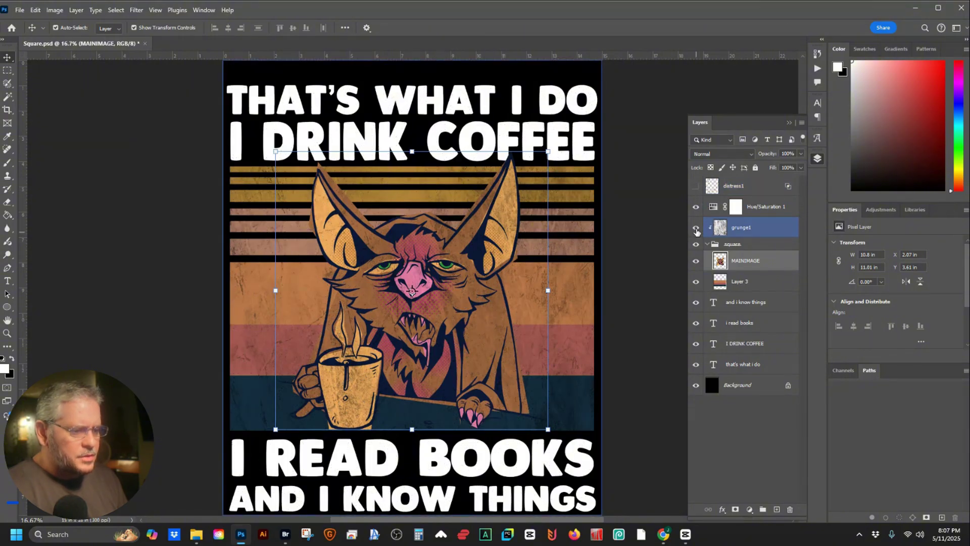
click(696, 229)
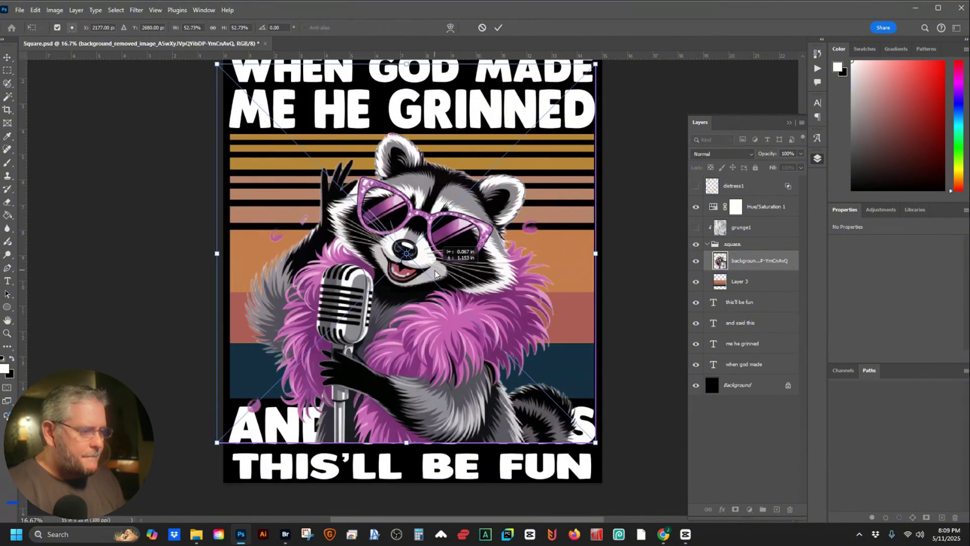
key(ctrl+minus)
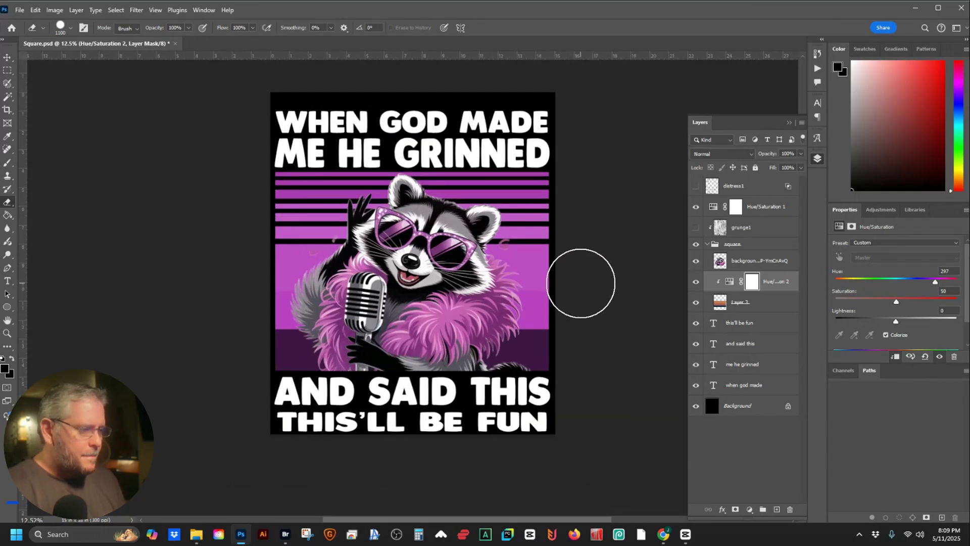
drag(436, 246, 466, 265)
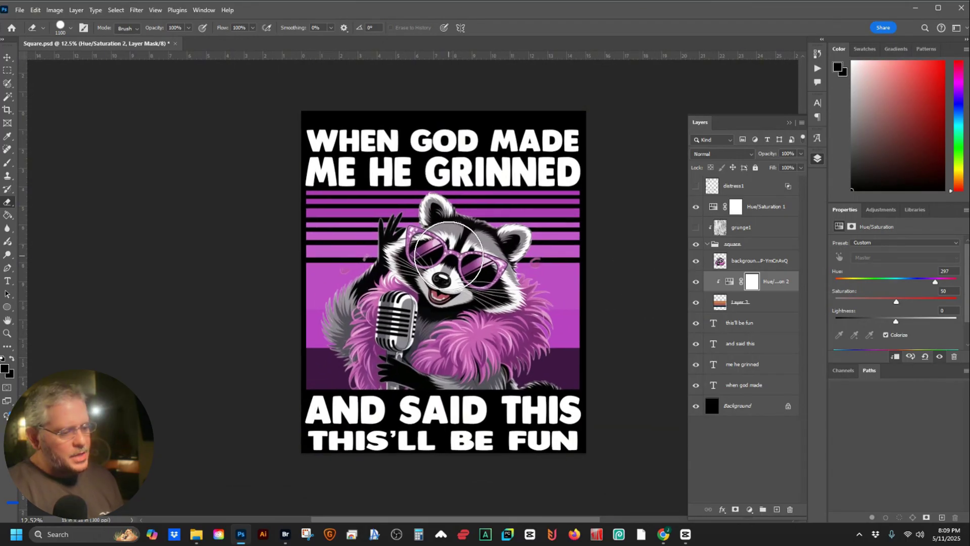
click(696, 406)
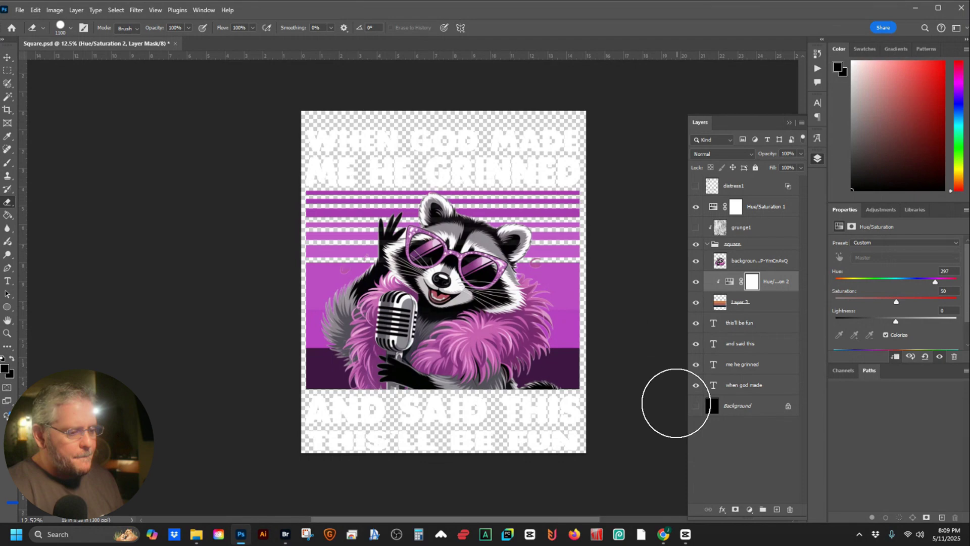
key(ctrl+s)
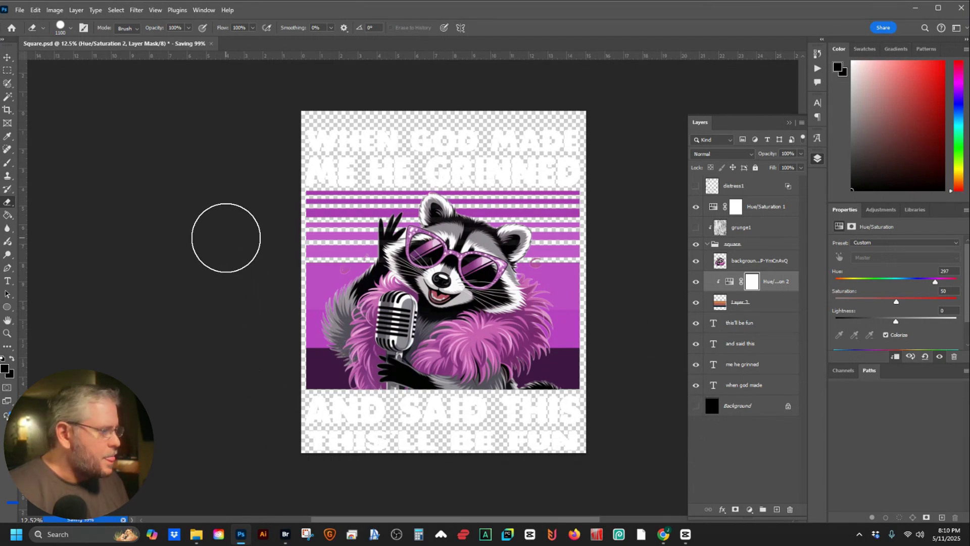
key(alt+Tab)
scroll(480, 373, down, 1)
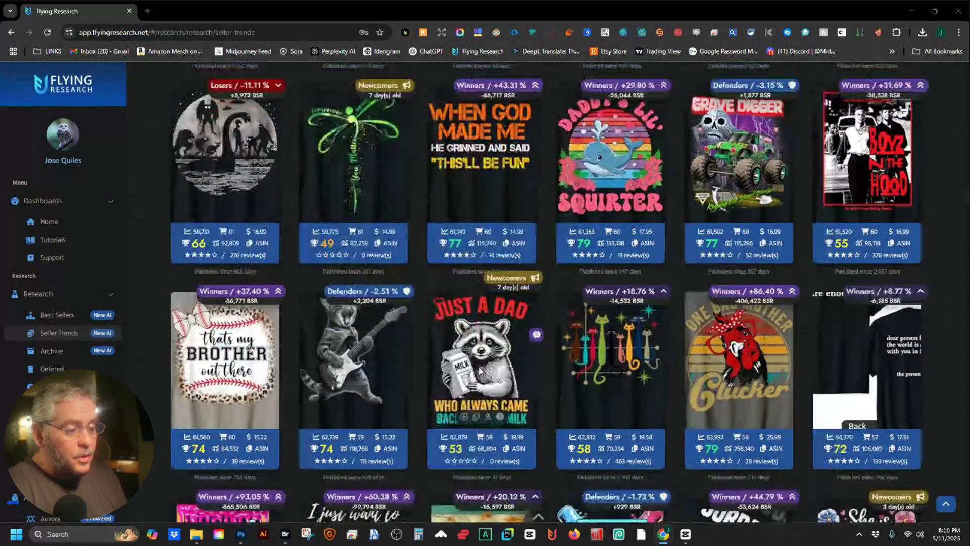
- Open Titles.psd from Bridge and change the top line to JUST A DAD
click(284, 536)
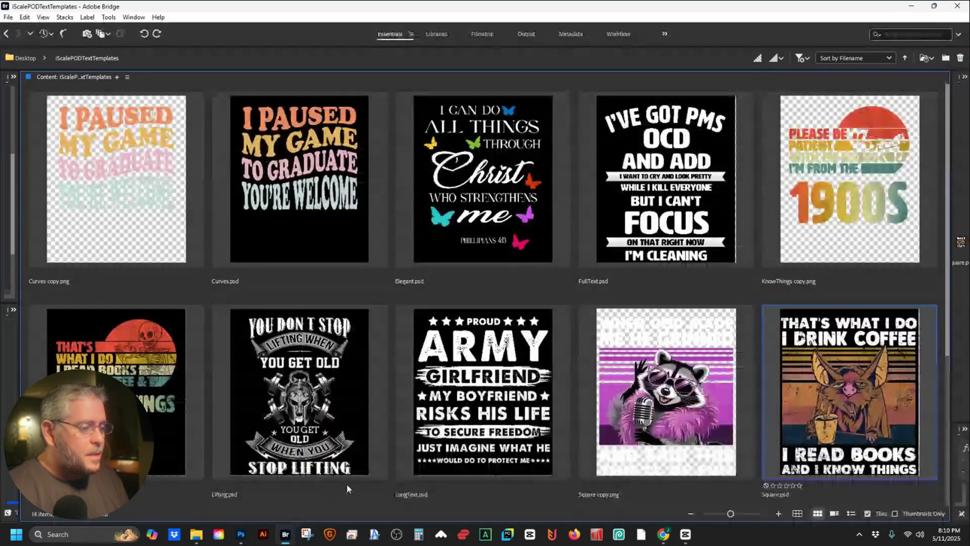
scroll(445, 314, down, 3)
click(534, 372)
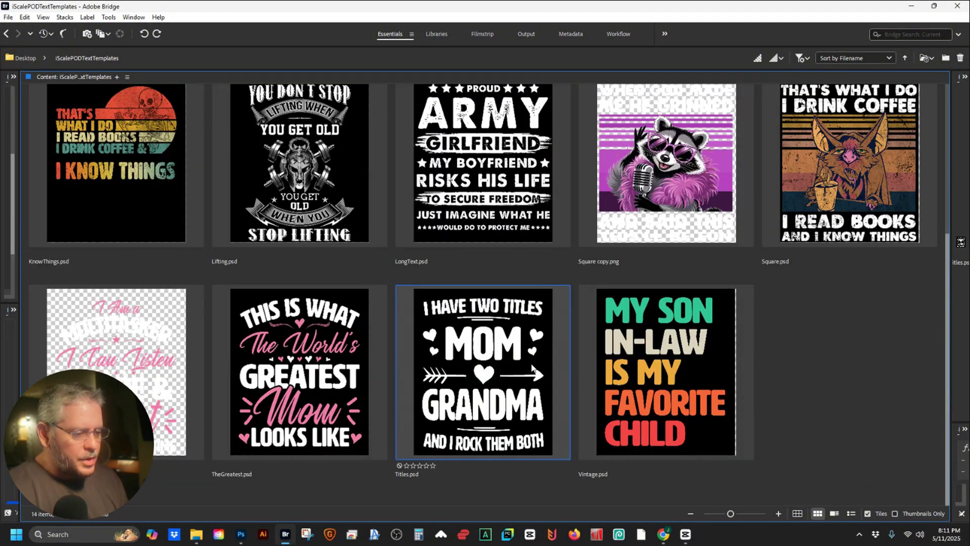
double_click(534, 372)
key(ctrl+a)
text(J)
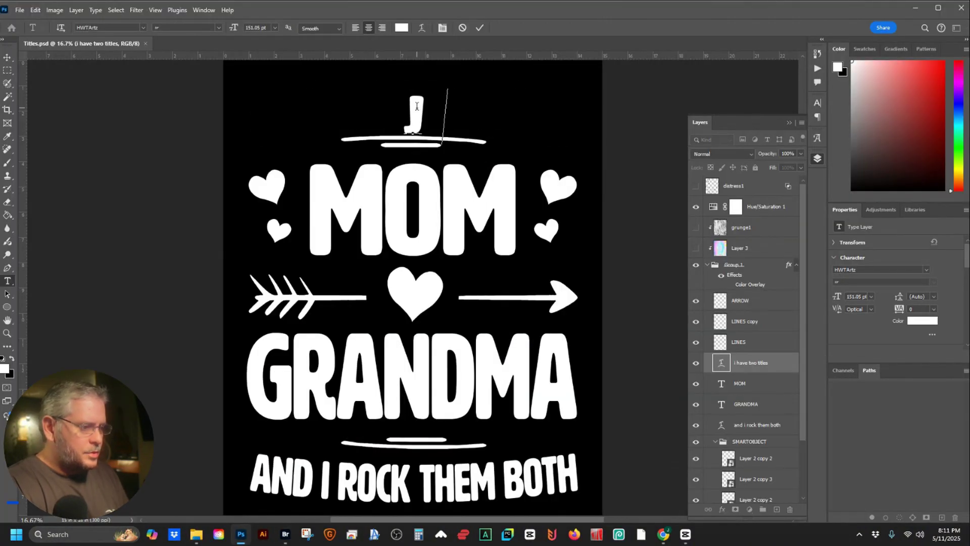
text(UST A DAD)
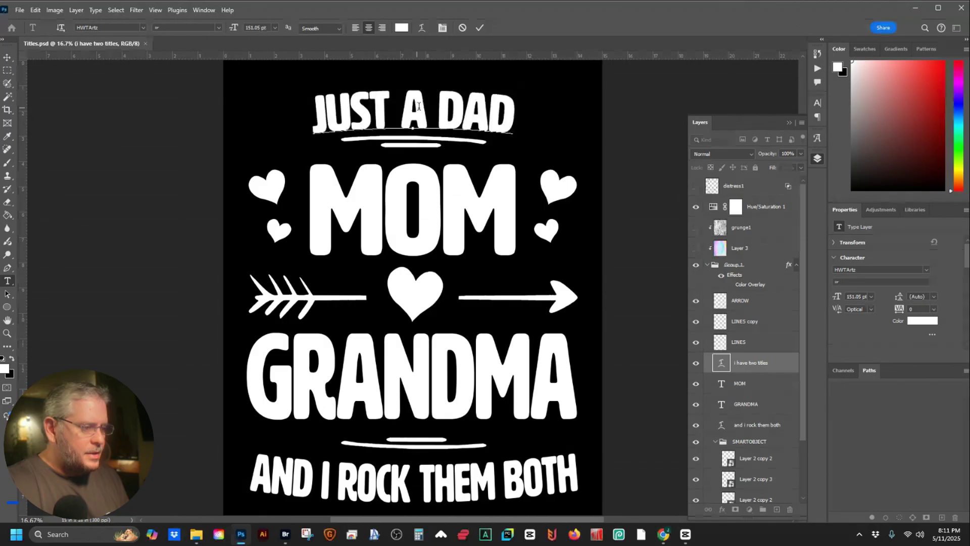
click(479, 29)
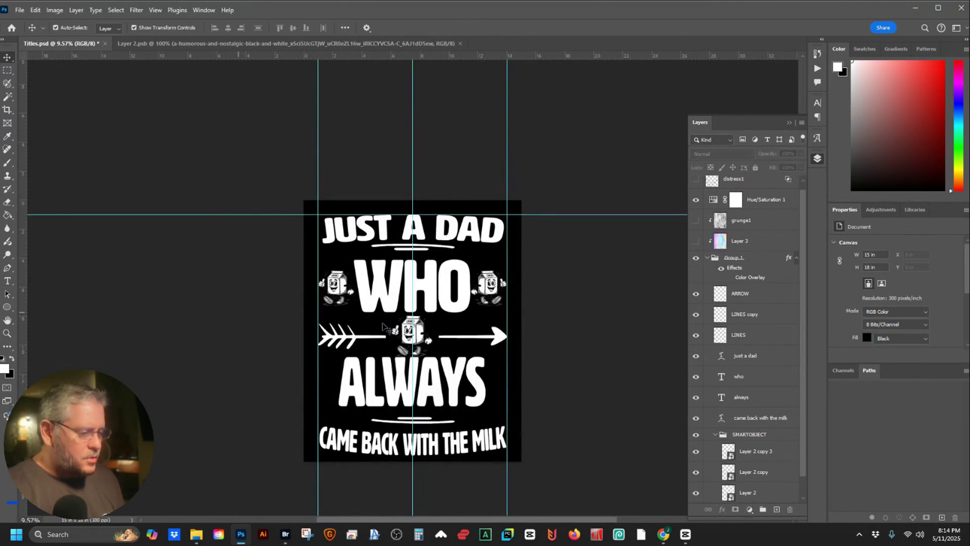
- Hide the guides and preview the iridescent gradient layer, leaving it hidden
scroll(436, 450, up, 2)
click(435, 450)
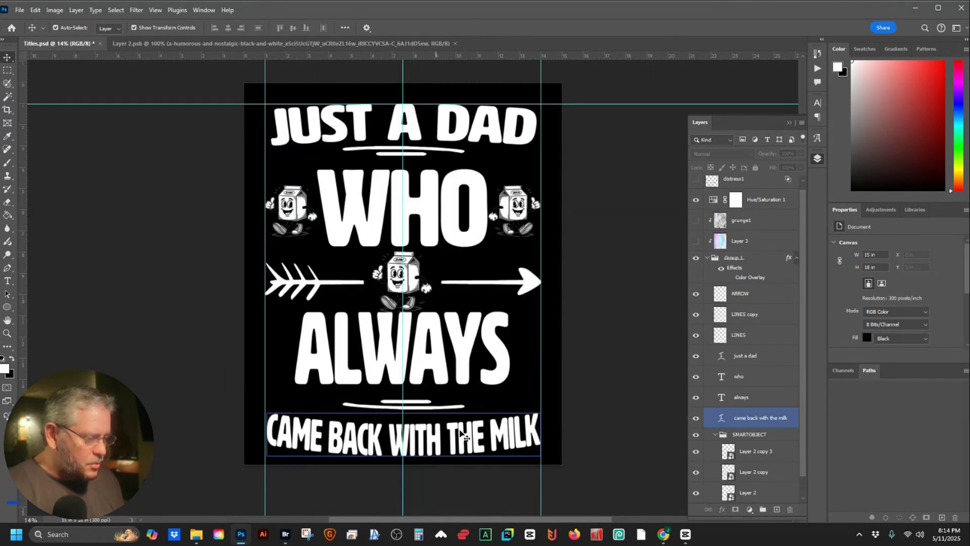
key(ctrl+semicolon)
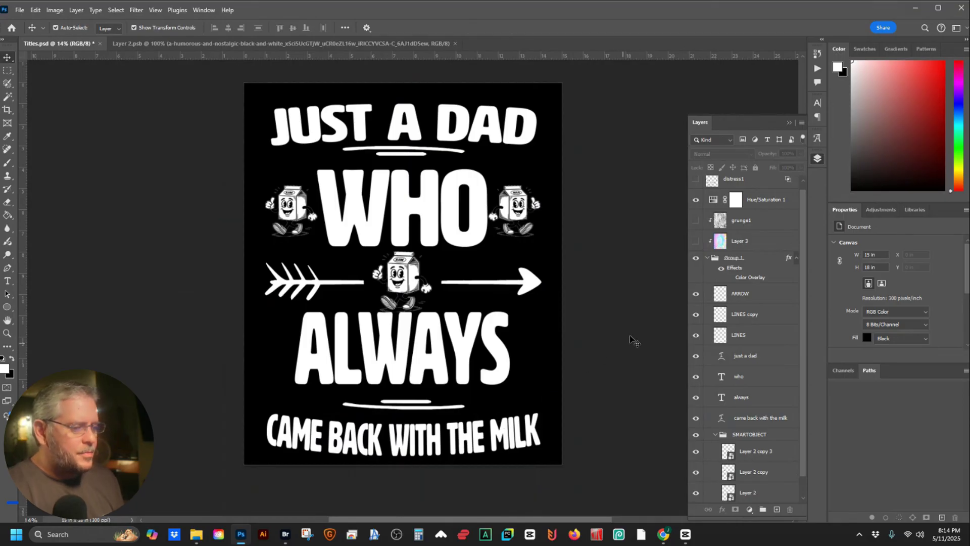
click(728, 259)
click(720, 243)
click(696, 242)
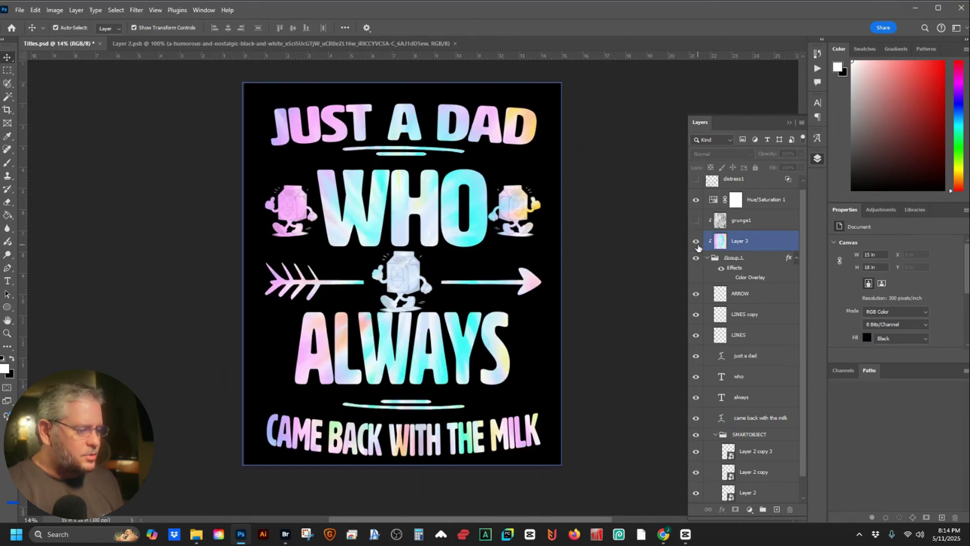
click(696, 242)
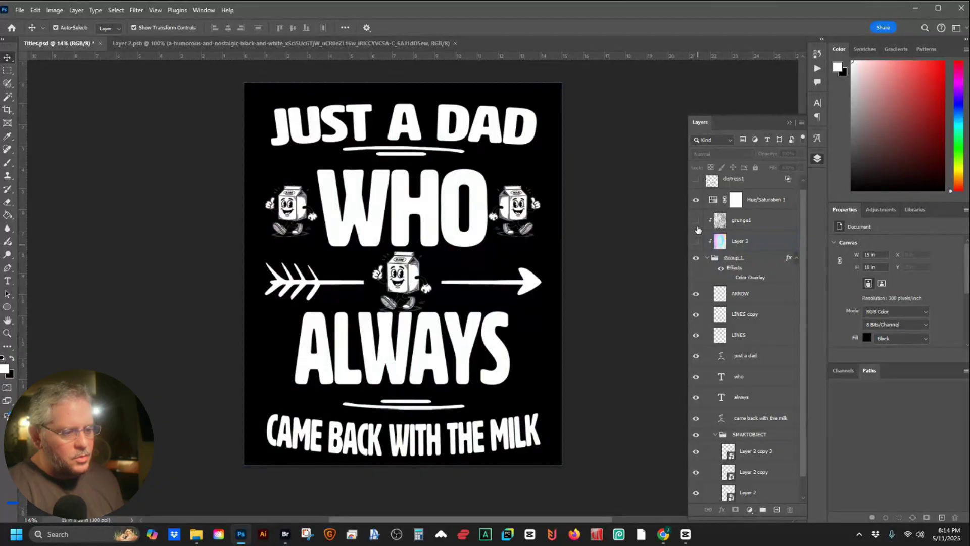
- Turn on the distress1 and grunge1 textures, lower grunge opacity, and hide Background
click(696, 222)
click(696, 181)
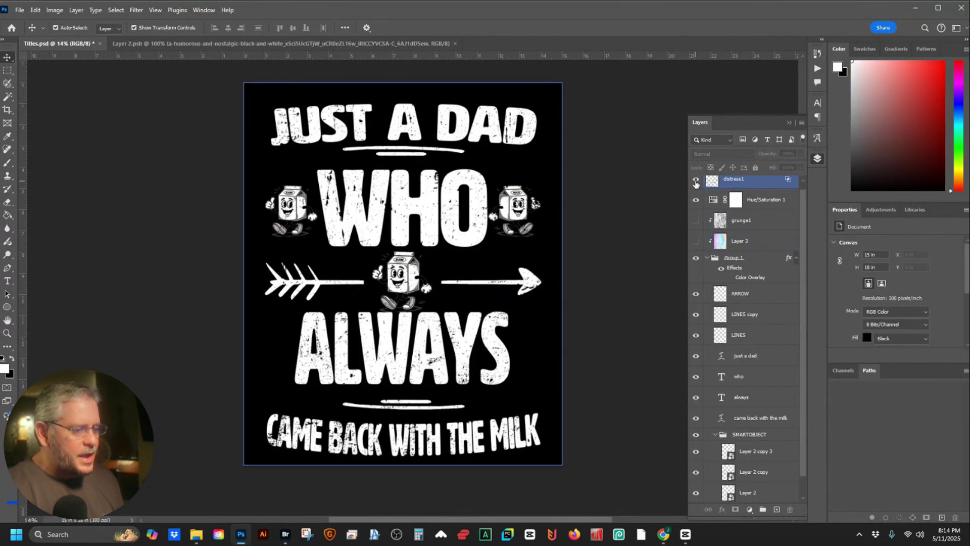
click(696, 222)
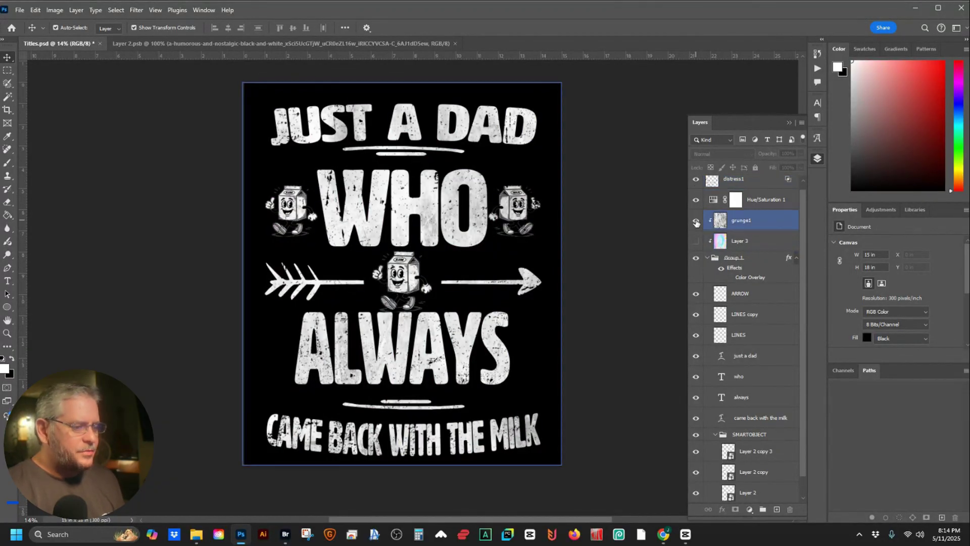
click(657, 237)
click(751, 224)
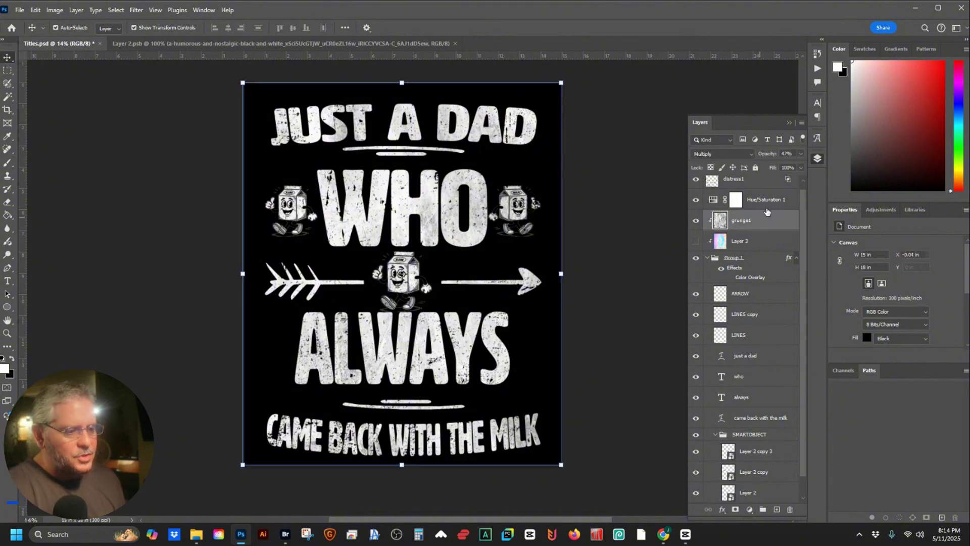
key(ctrl+0)
click(629, 279)
scroll(698, 497, down, 1)
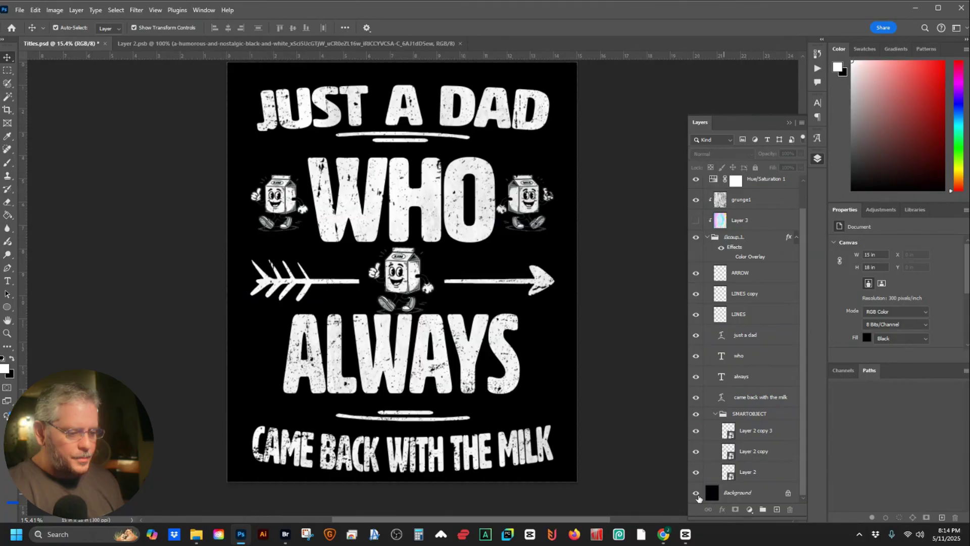
click(695, 492)
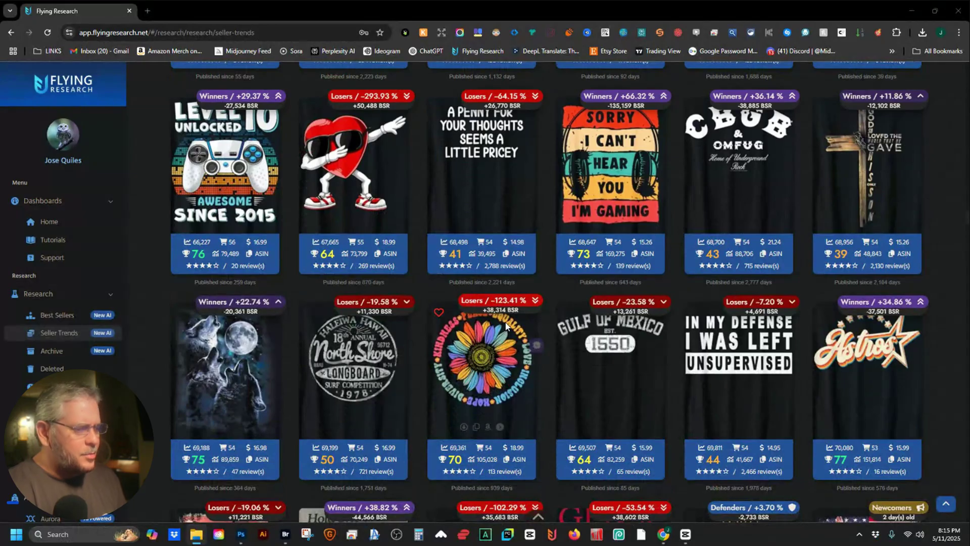
- Retype the first three lines of Vintage.psd as SORRY, I CAN'T and HEAR
click(289, 538)
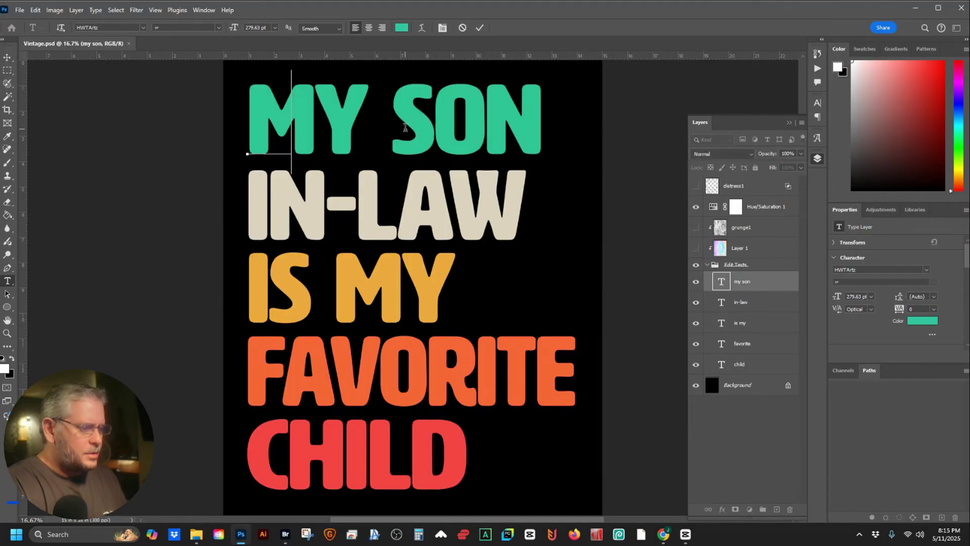
text(SORRY)
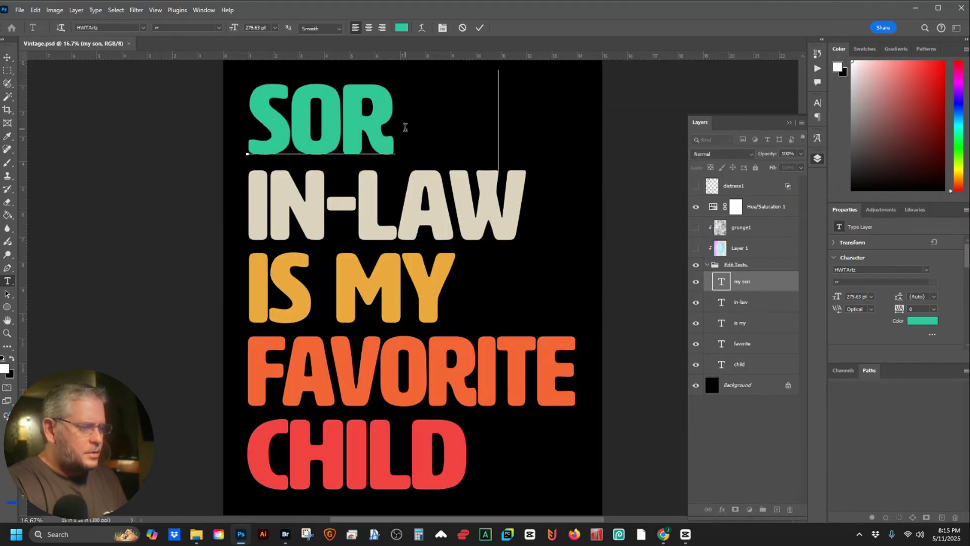
click(480, 28)
click(388, 202)
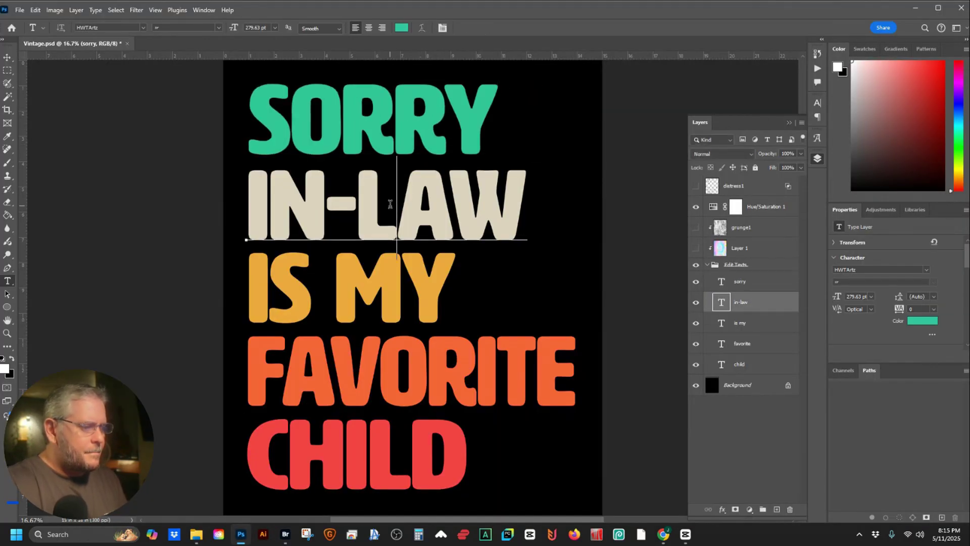
key(ctrl+a)
text(I CAN'T)
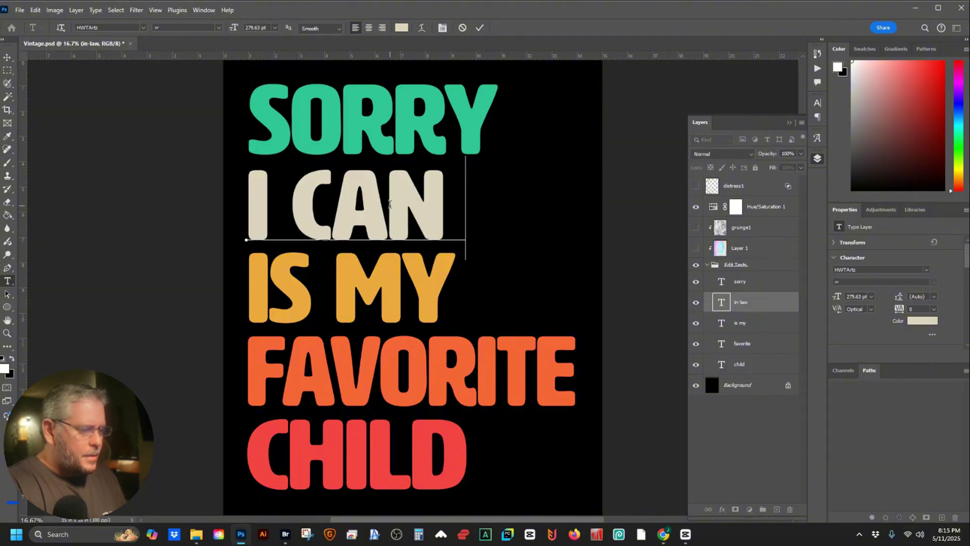
key(ctrl+Return)
click(350, 287)
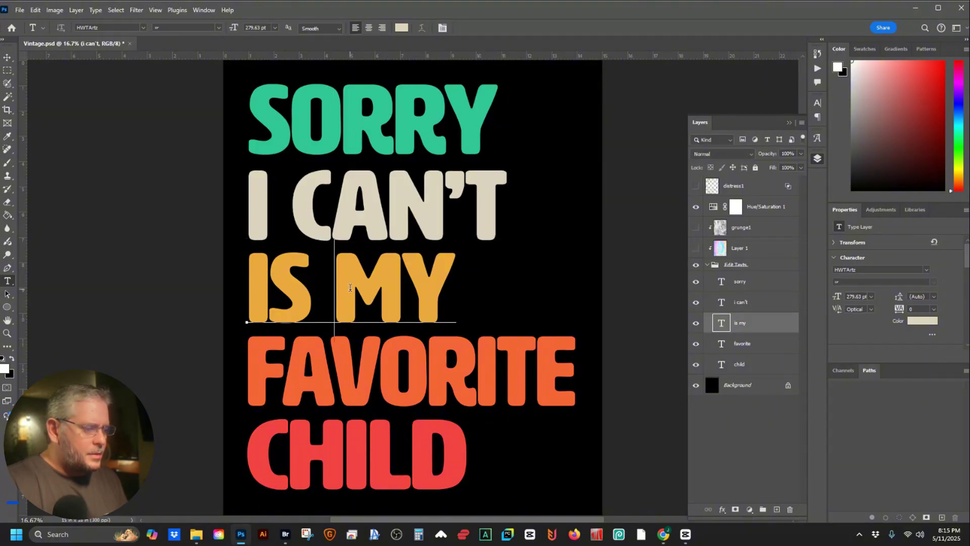
key(ctrl+a)
text(HEAR)
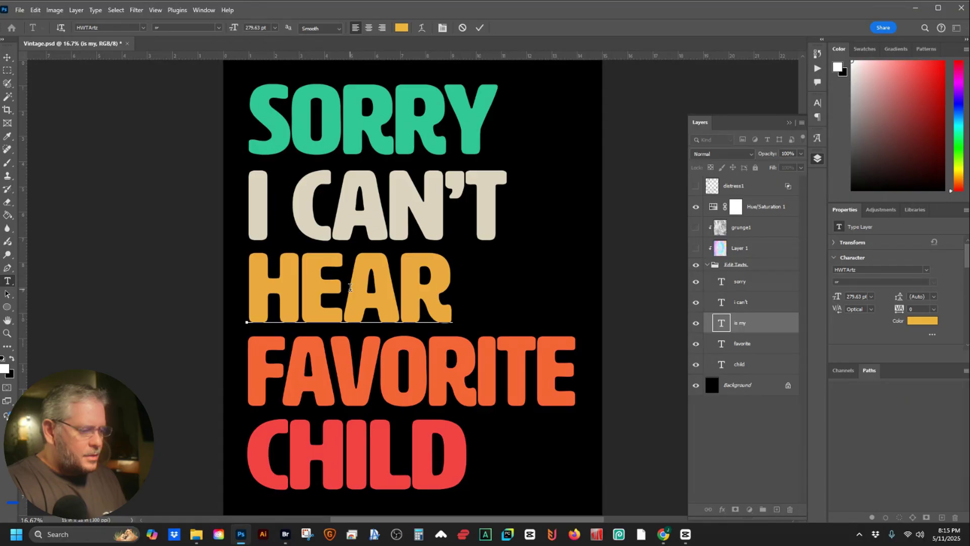
click(480, 28)
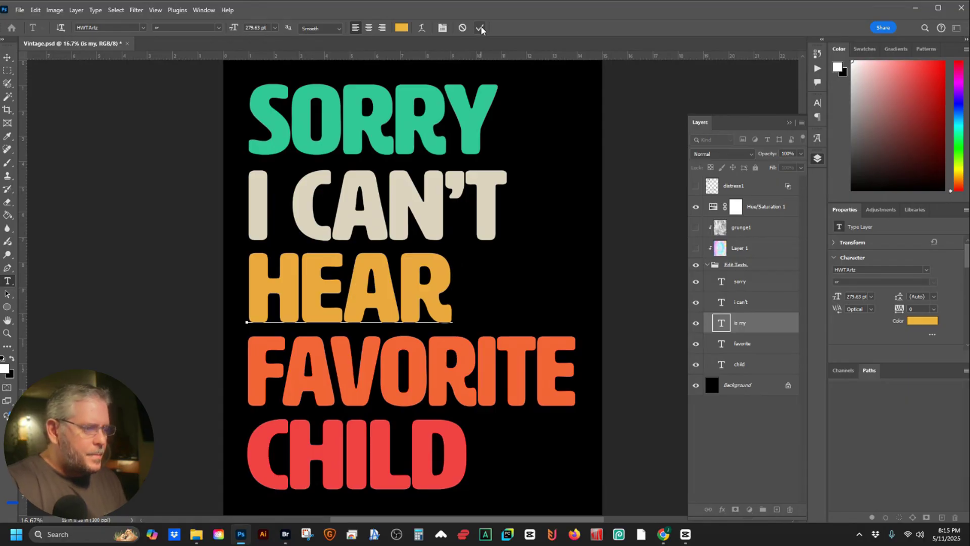
- Change the FAVORITE and CHILD lines to YOU I'M and GAMING
click(377, 357)
key(ctrl+a)
text(Y)
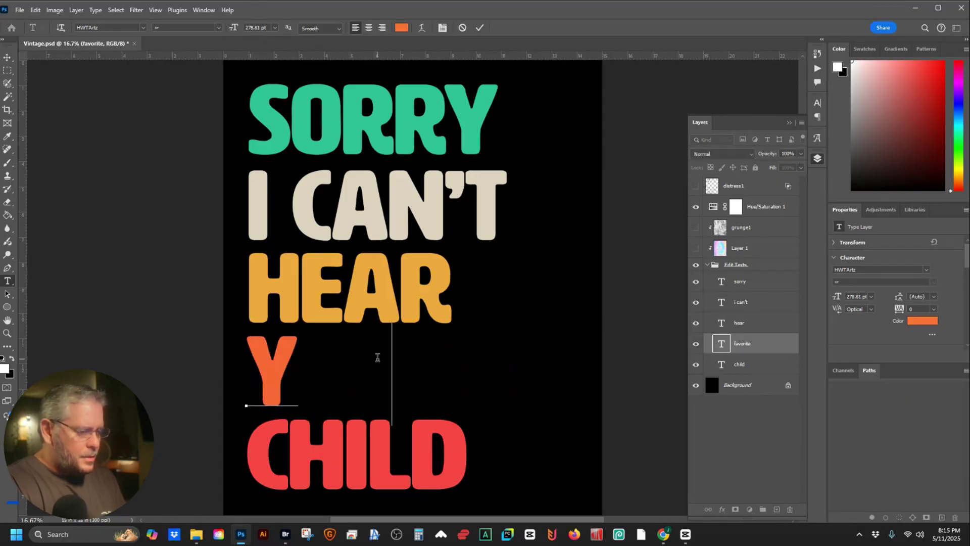
text(OU IM')
key(BackSpace)
key(BackSpace)
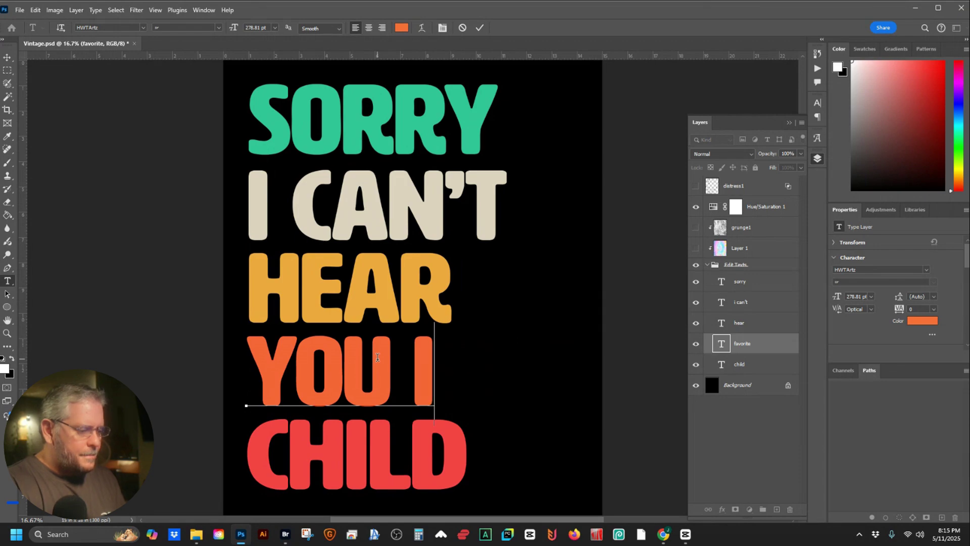
text(;)
key(BackSpace)
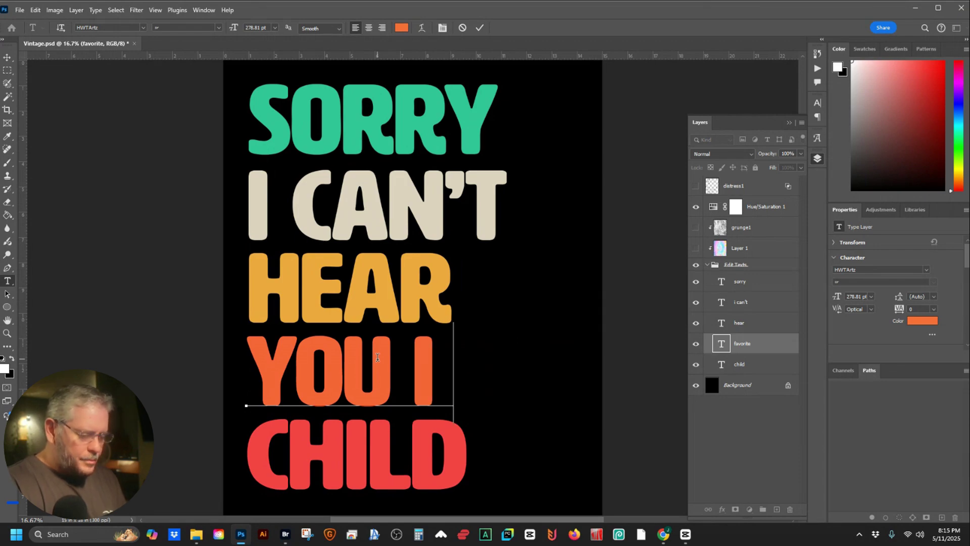
text(',)
key(BackSpace)
text(M)
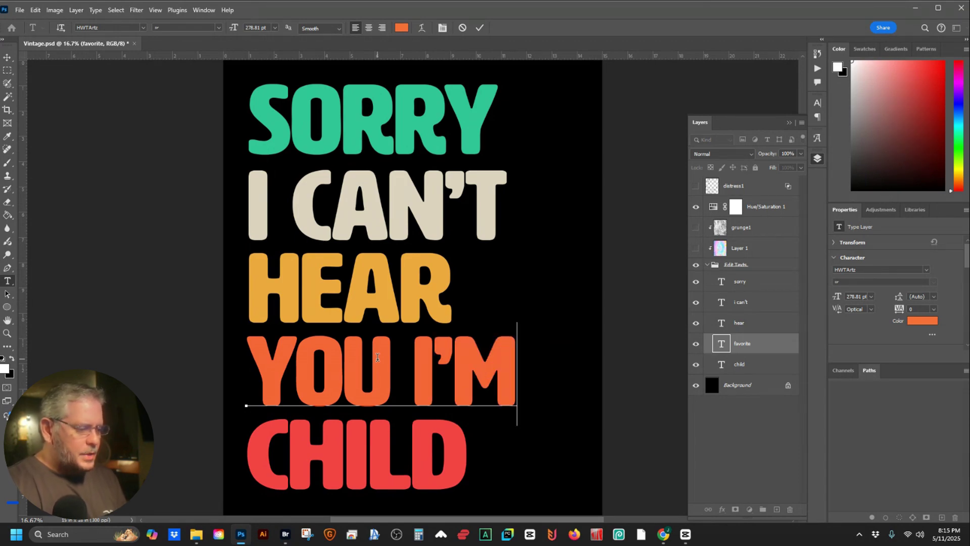
click(479, 27)
click(336, 456)
key(ctrl+a)
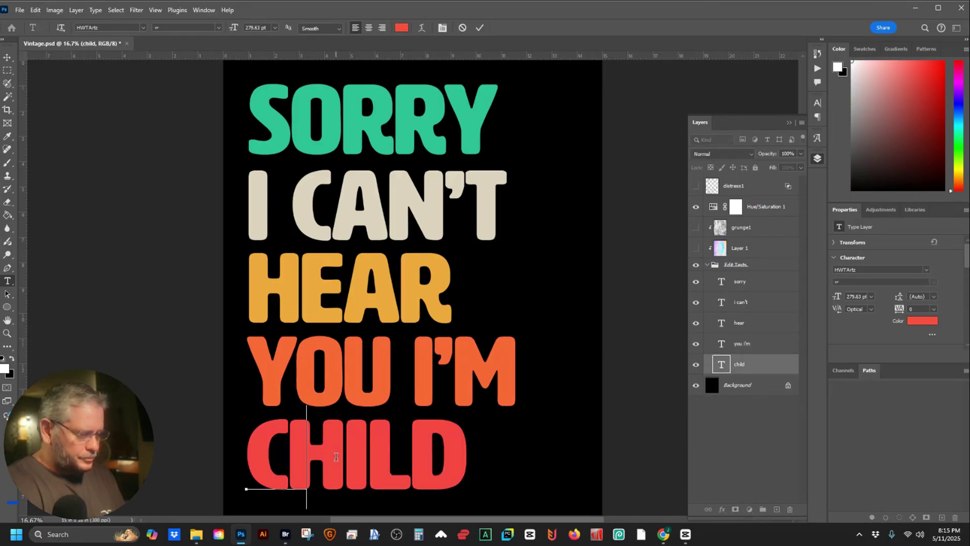
text(GAMING)
click(479, 30)
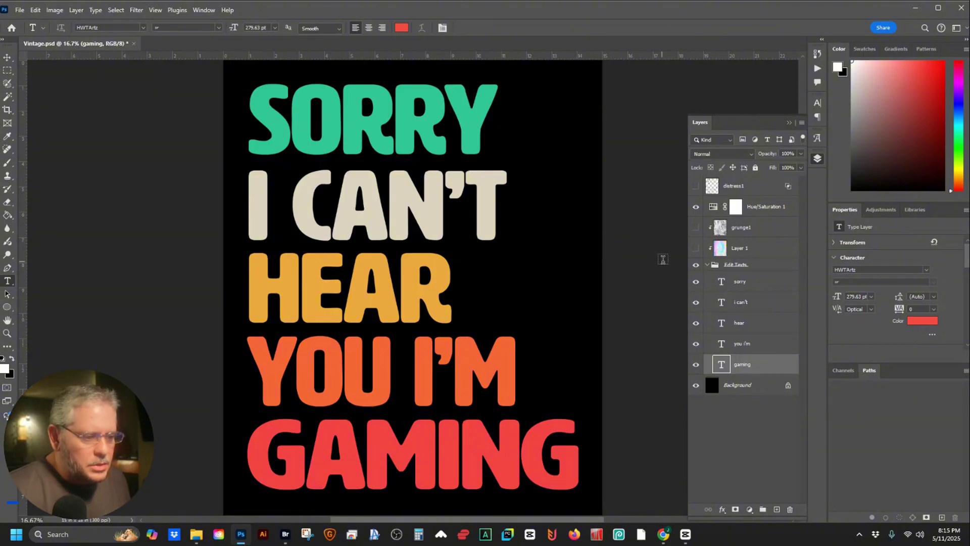
- Try the distress, grunge1, Hue/Saturation and holographic layers, settling on vintage colours
click(695, 190)
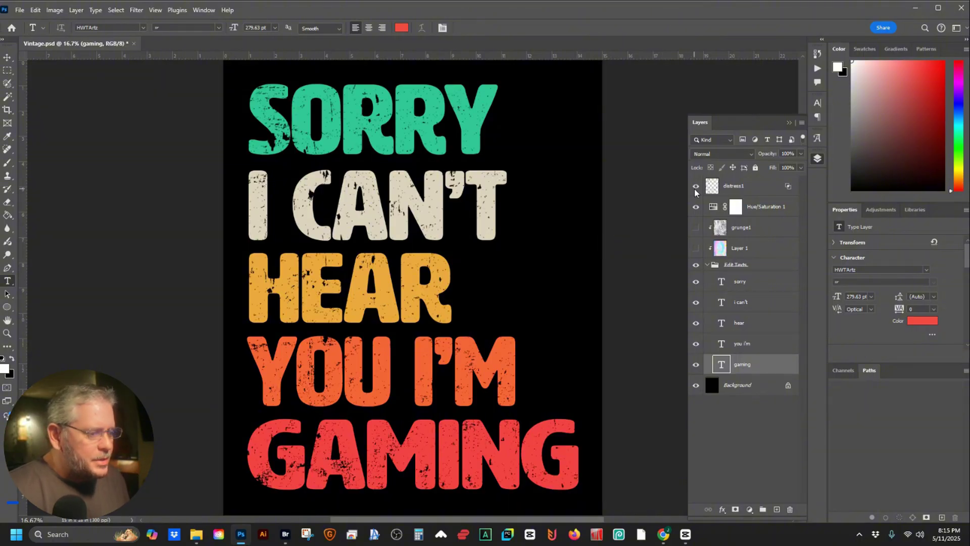
click(696, 206)
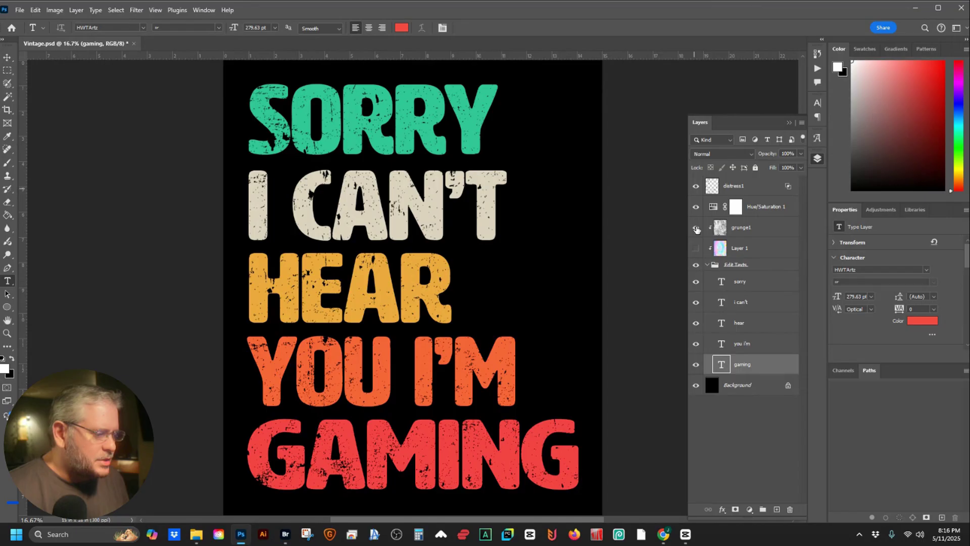
click(696, 228)
click(696, 227)
click(696, 248)
click(696, 185)
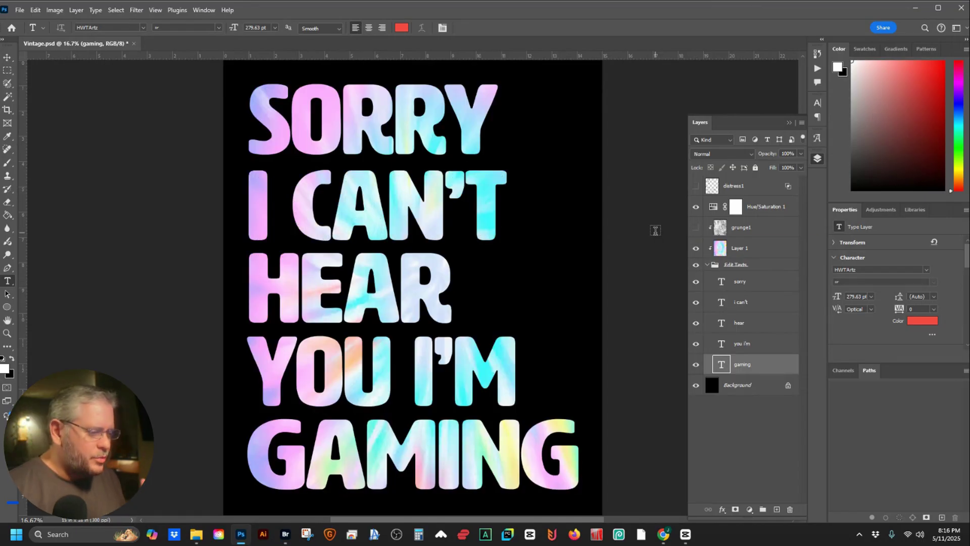
click(696, 186)
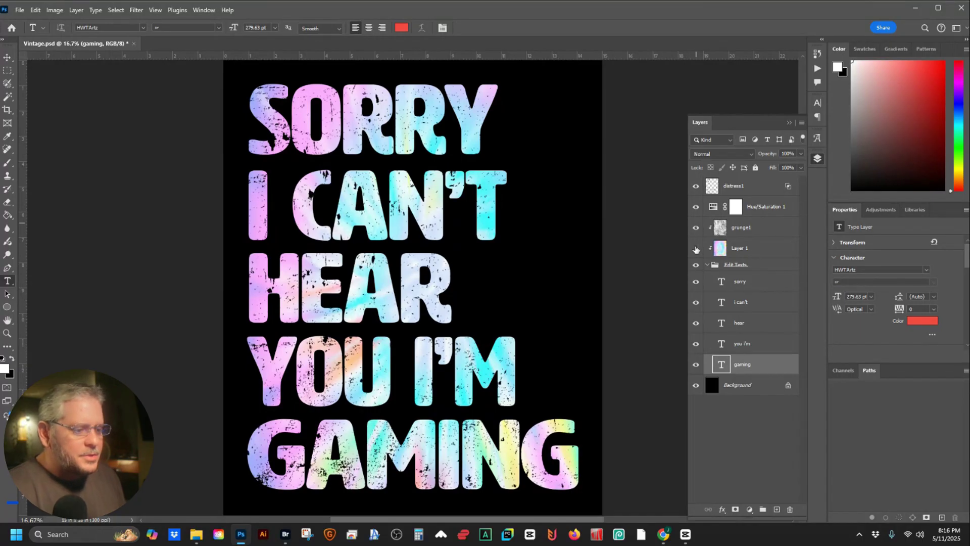
click(696, 248)
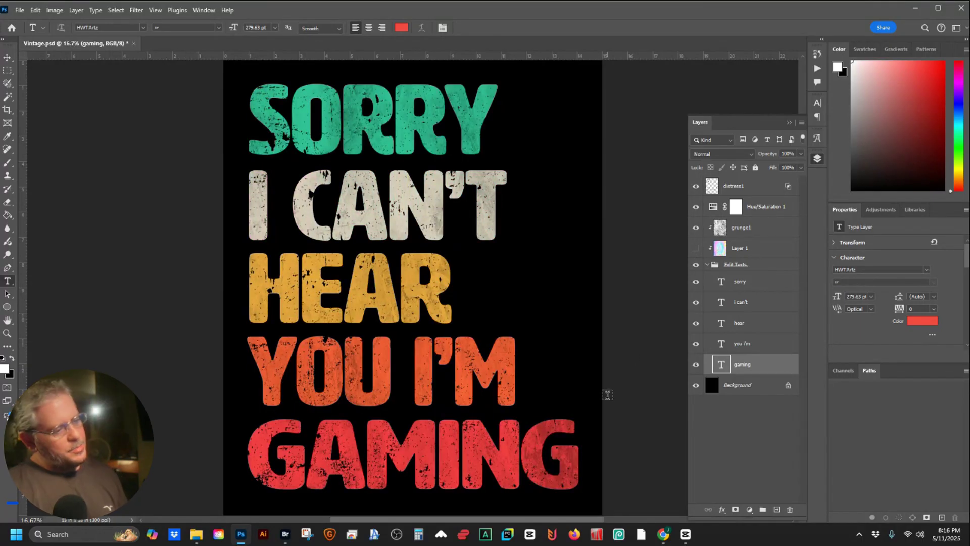
- Hide the black Background for transparency, save Vintage.psd and close it
click(696, 385)
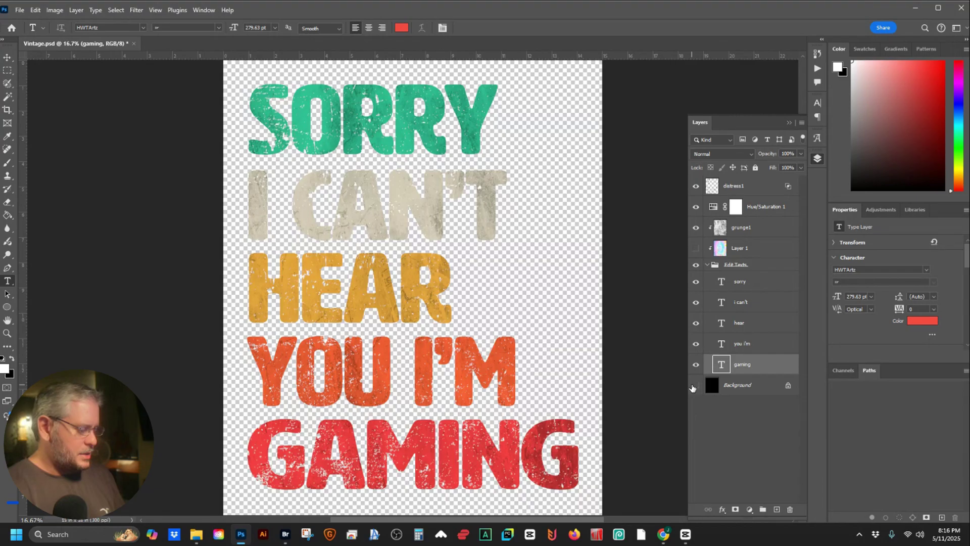
key(ctrl+s)
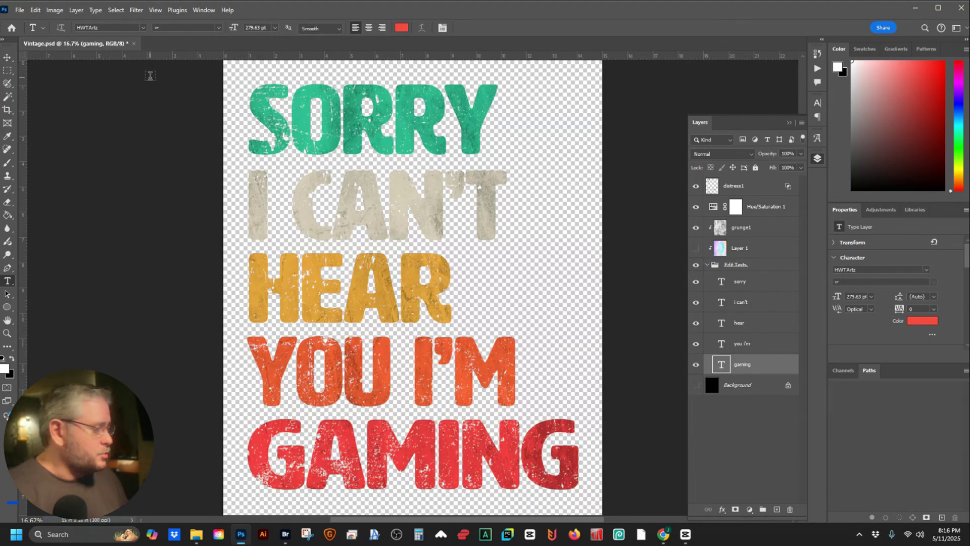
click(135, 44)
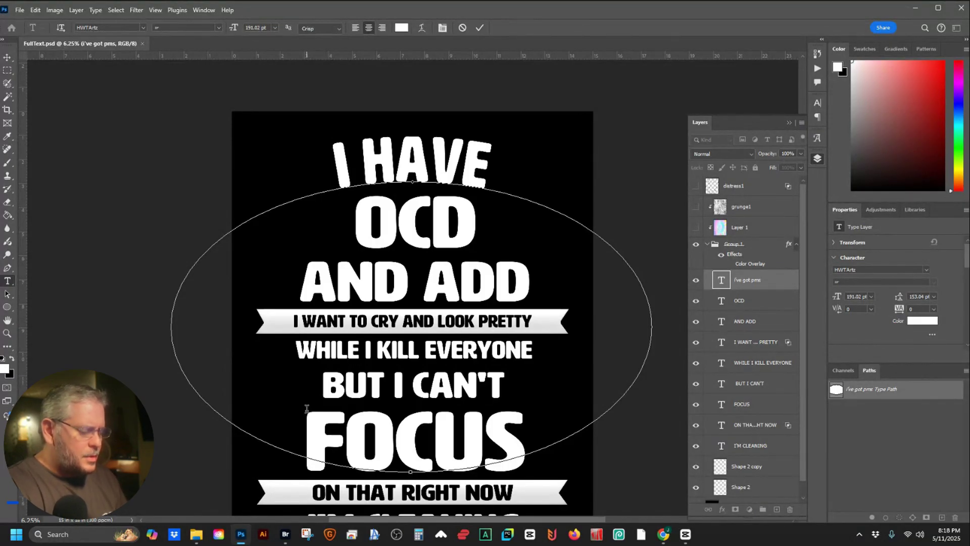
- Retype the opening line to start with YES and commit the text edit
text(YES)
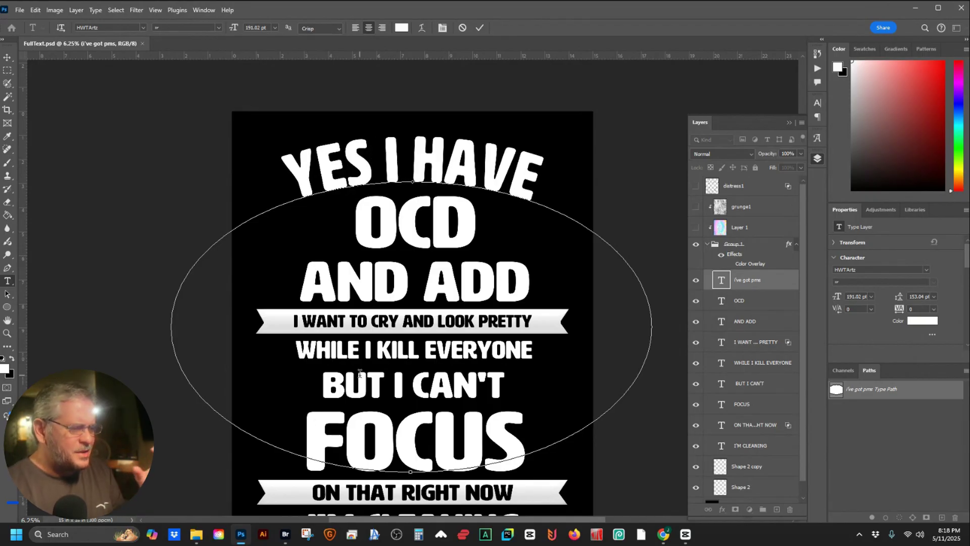
key(ctrl+Return)
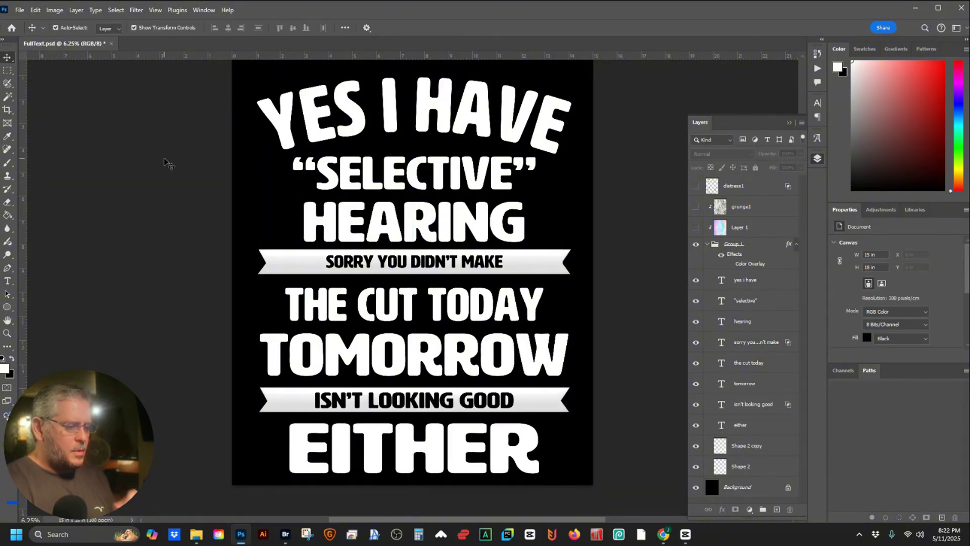
- Preview the holographic fill with grunge1 and distress textures on the white text
click(696, 228)
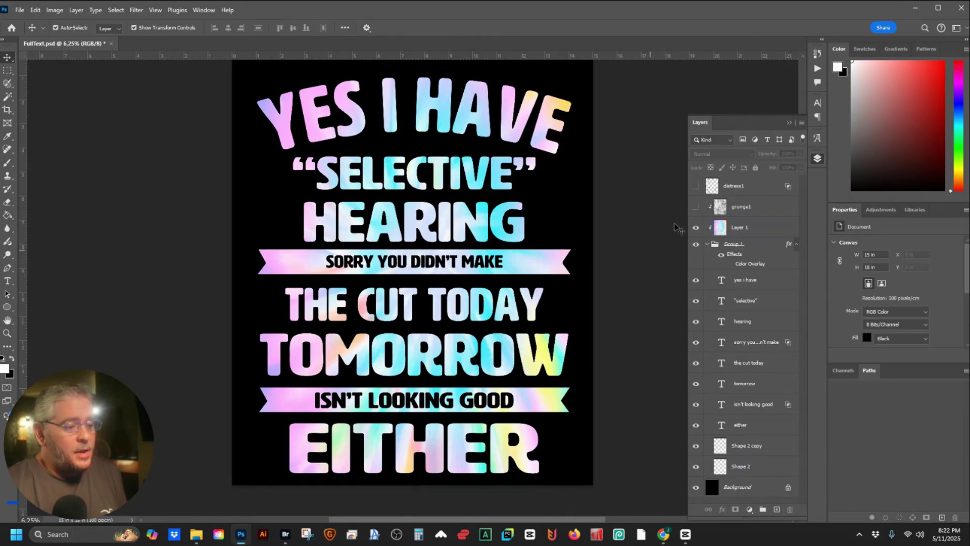
click(697, 228)
click(696, 207)
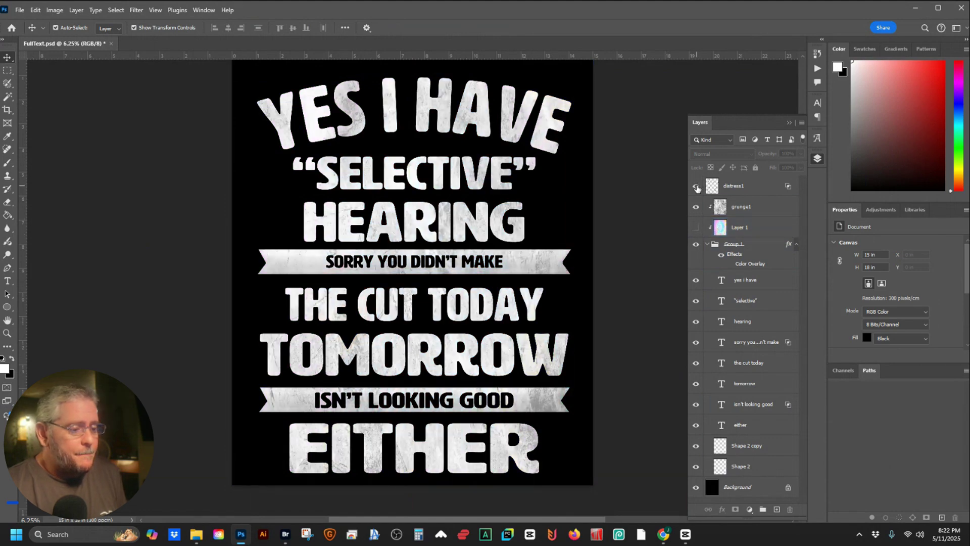
click(696, 186)
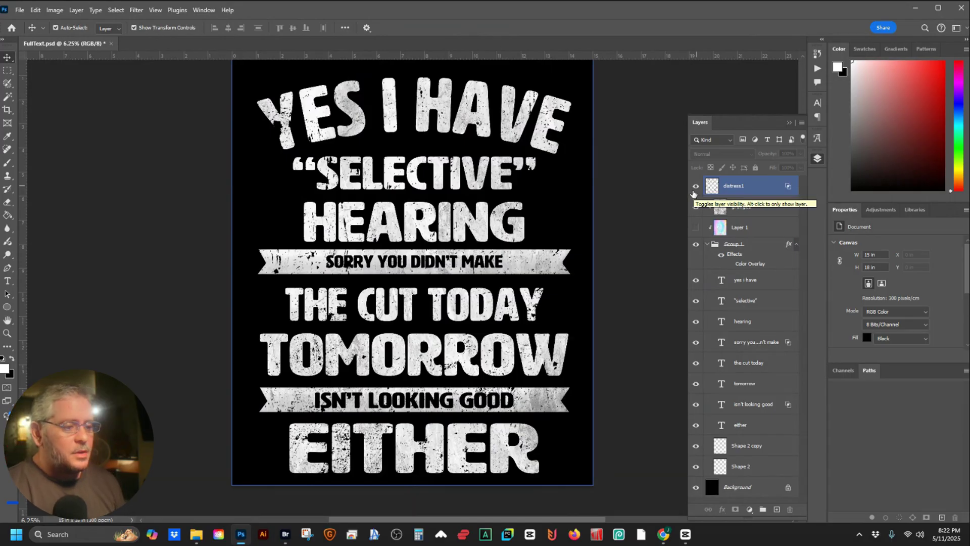
click(695, 228)
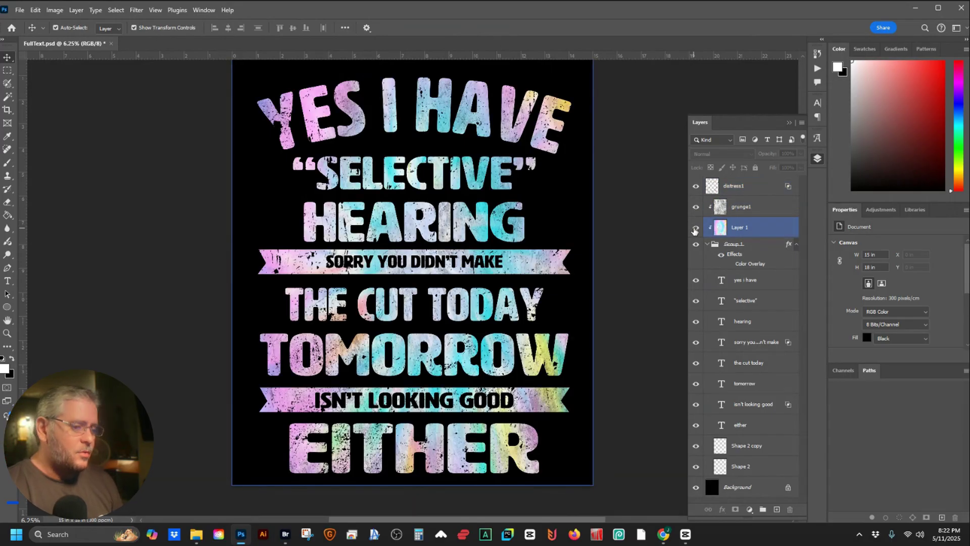
- Settle on clean holographic lettering and return to the Seller Trends page
click(696, 206)
click(695, 186)
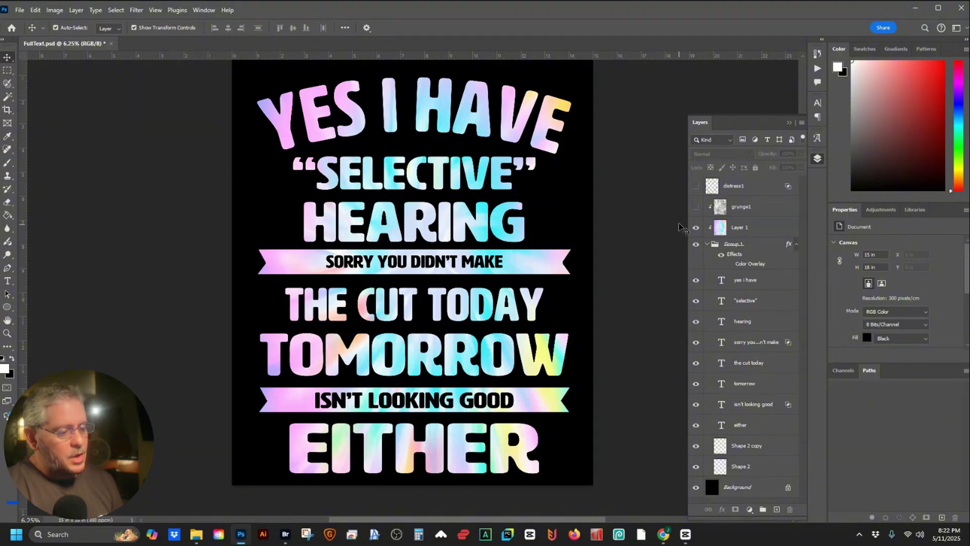
click(696, 186)
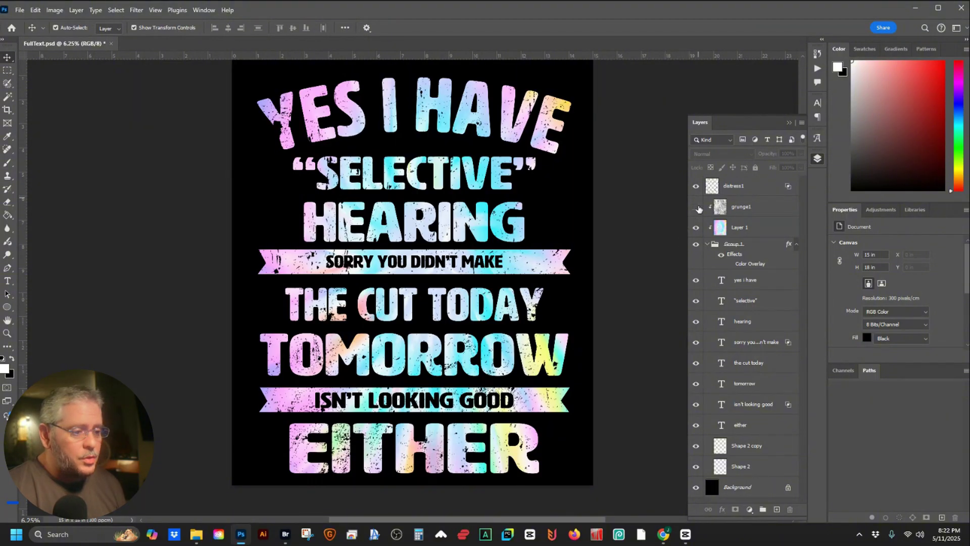
click(696, 206)
click(696, 227)
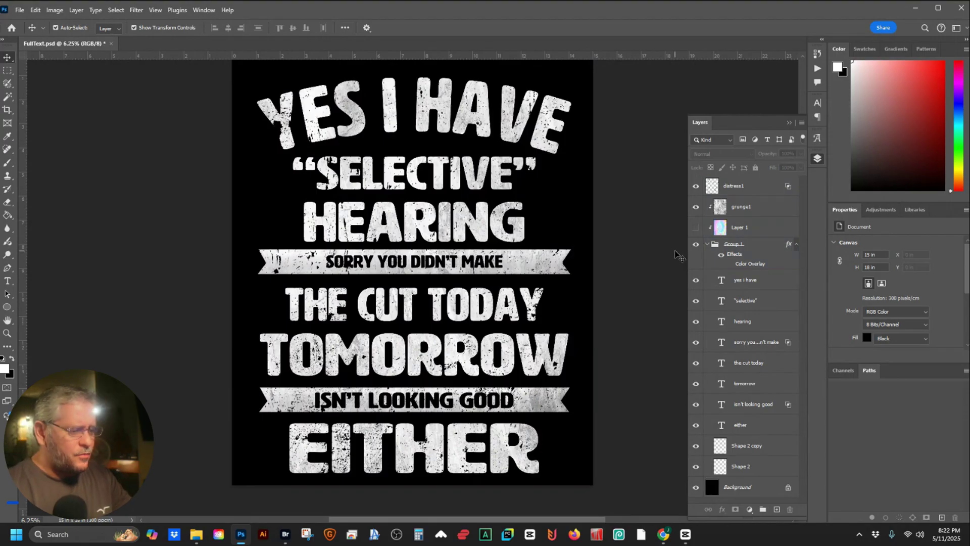
key(ctrl+z)
key(ctrl+z)
key(ctrl+z)
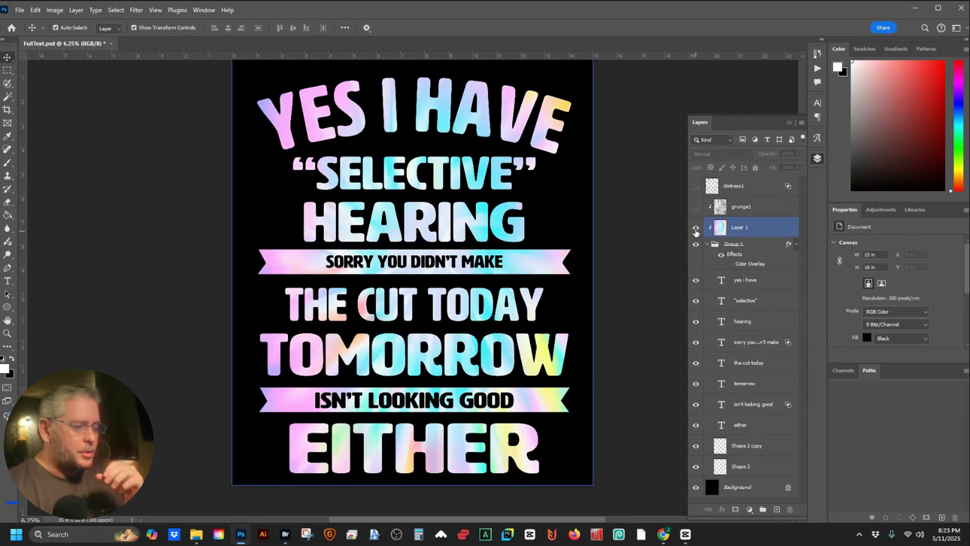
key(alt+Tab)
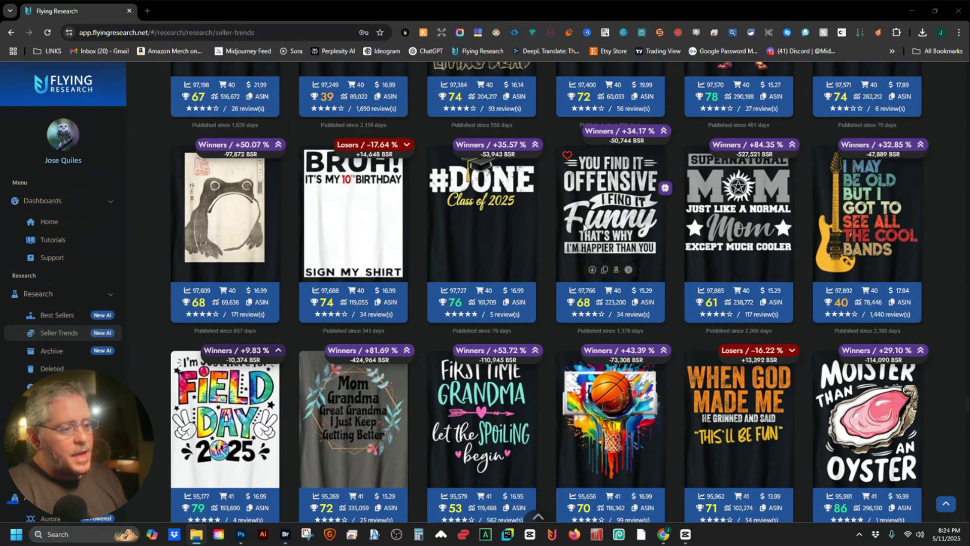
- Switch to the template folder and open the Lifting template
key(alt+Tab)
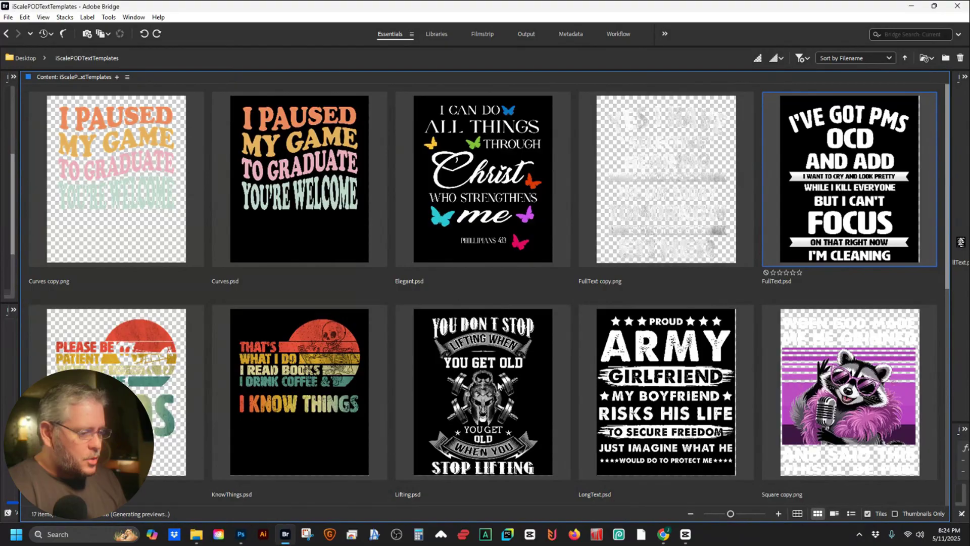
click(494, 385)
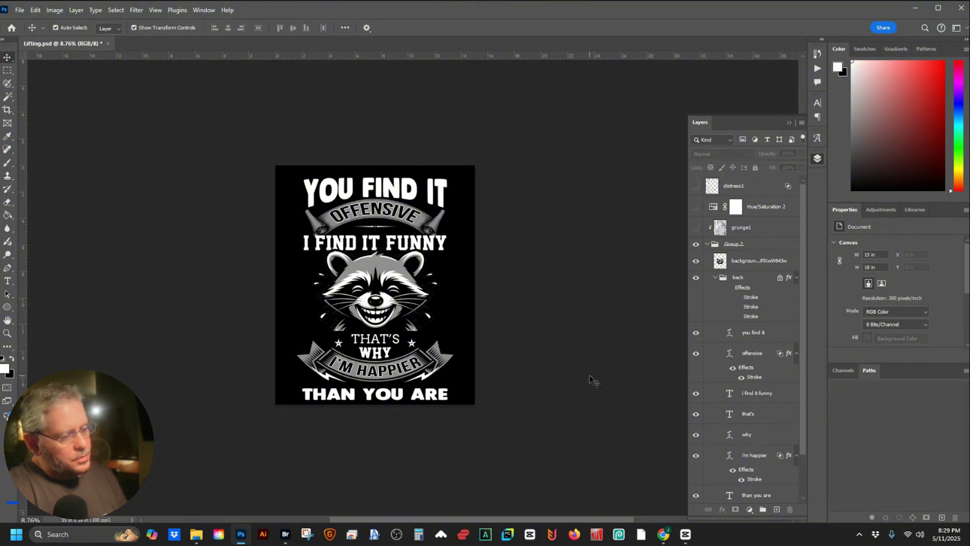
- Preview the grunge and distress textures over the raccoon artwork
click(715, 435)
scroll(714, 434, down, 2)
click(714, 476)
scroll(696, 278, up, 2)
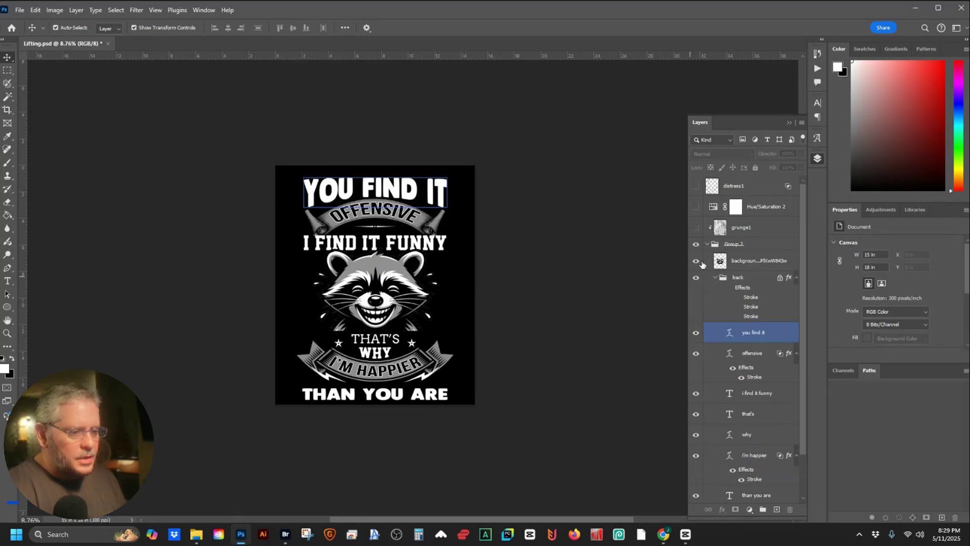
click(696, 229)
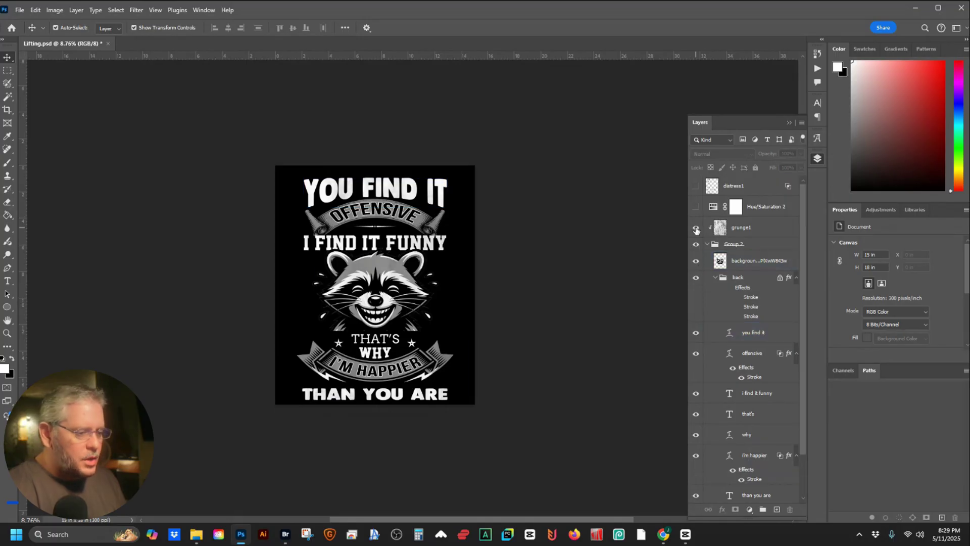
click(696, 187)
scroll(469, 349, up, 3)
drag(470, 349, 556, 374)
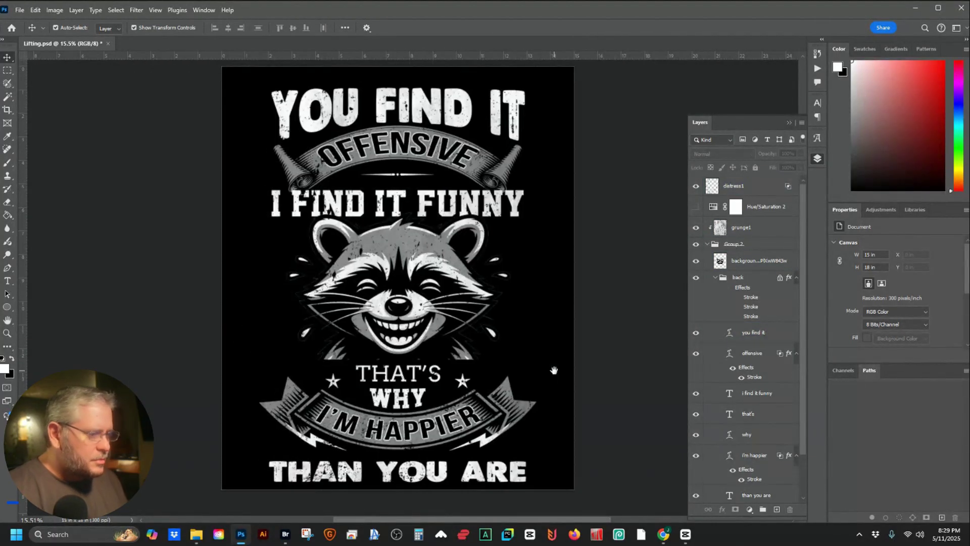
- Hide the grunge, distress and black Background layers to leave transparency
click(713, 227)
click(696, 227)
click(696, 186)
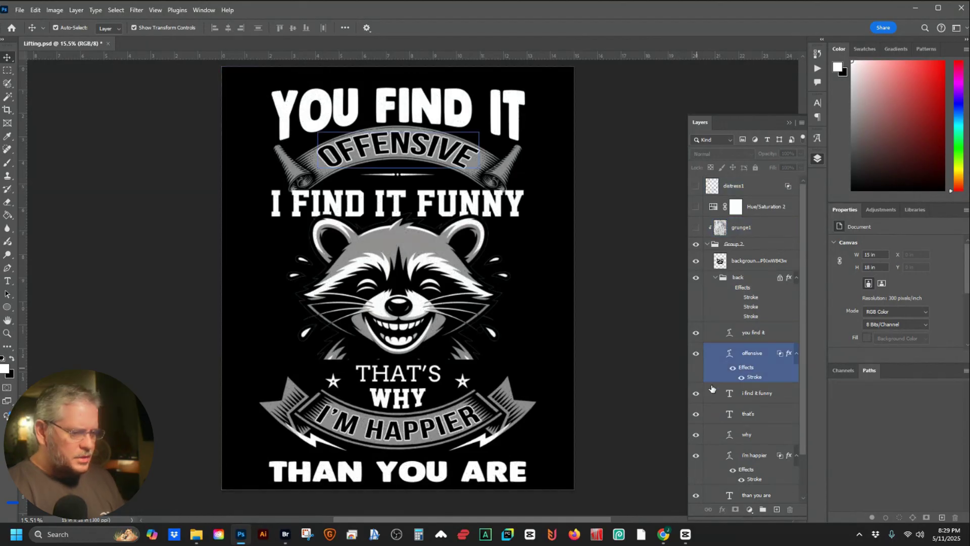
scroll(742, 414, down, 1)
click(697, 493)
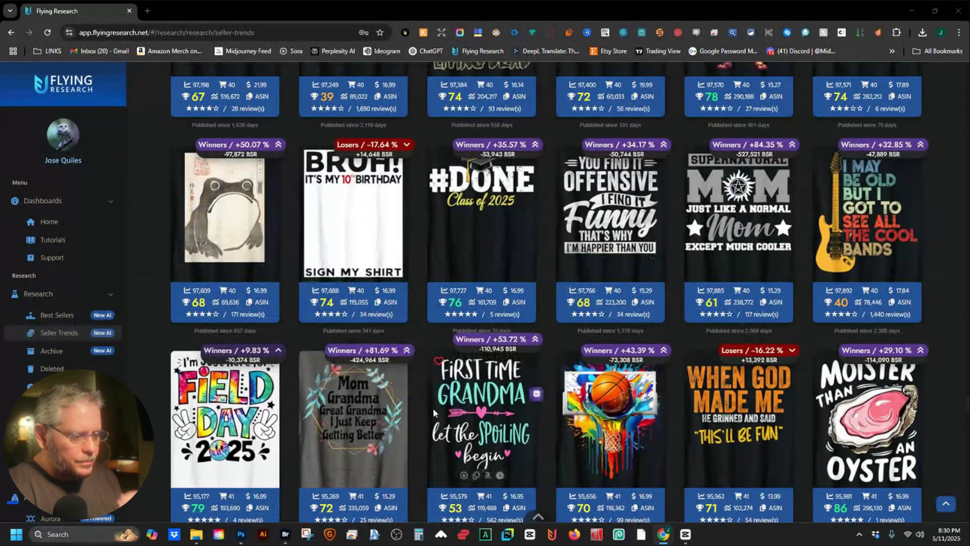
scroll(433, 407, down, 8)
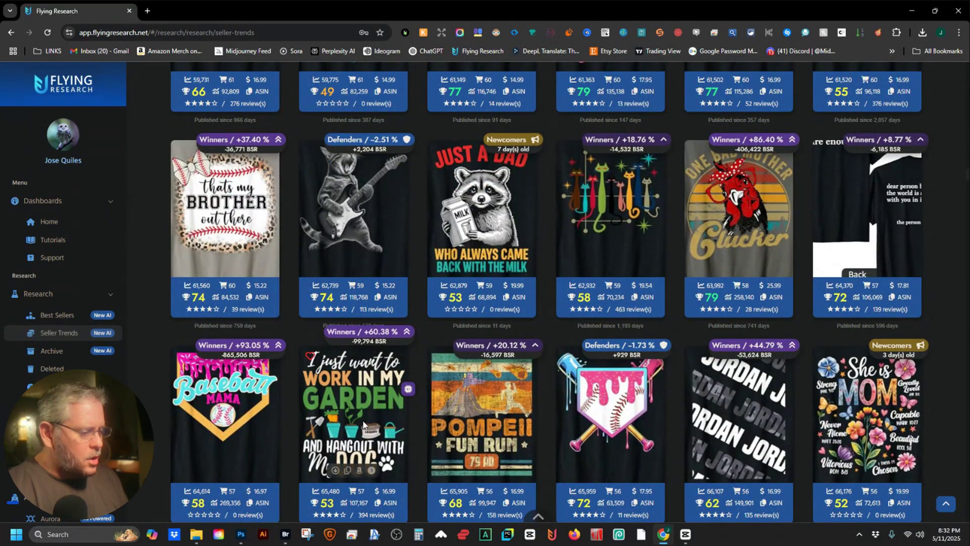
- Switch back to the template folder and open the Elegant template
key(alt+Tab)
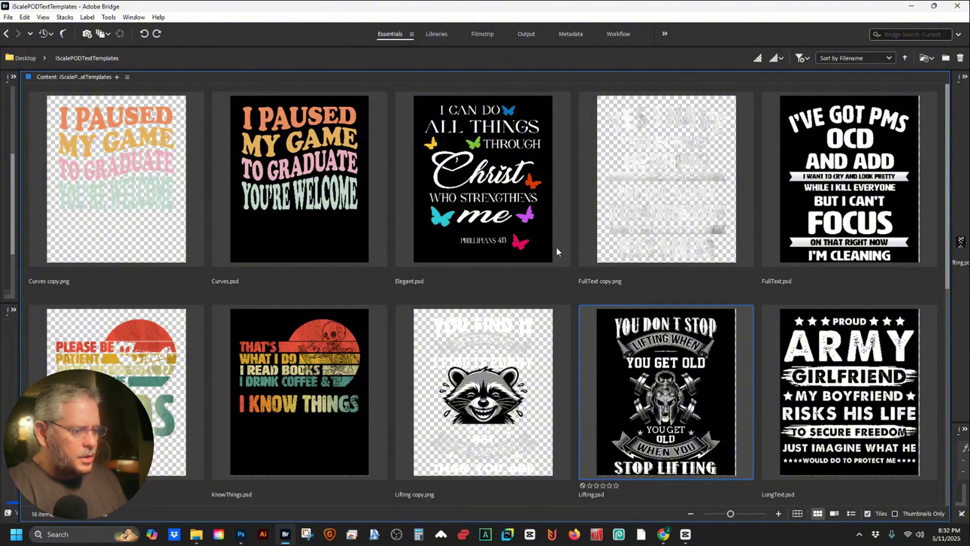
click(495, 186)
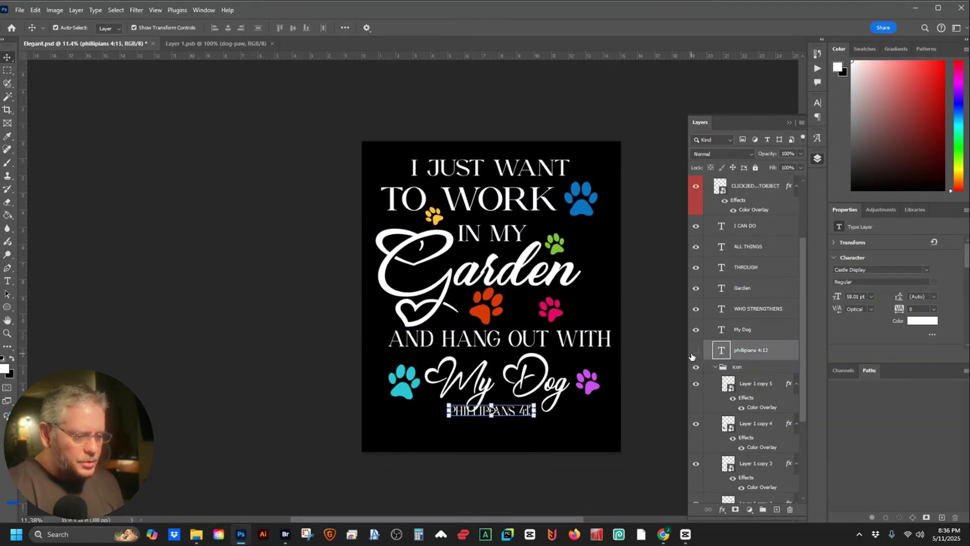
- Hide the Phillipians 4:13 line and black Background, then return to the trends page
click(696, 350)
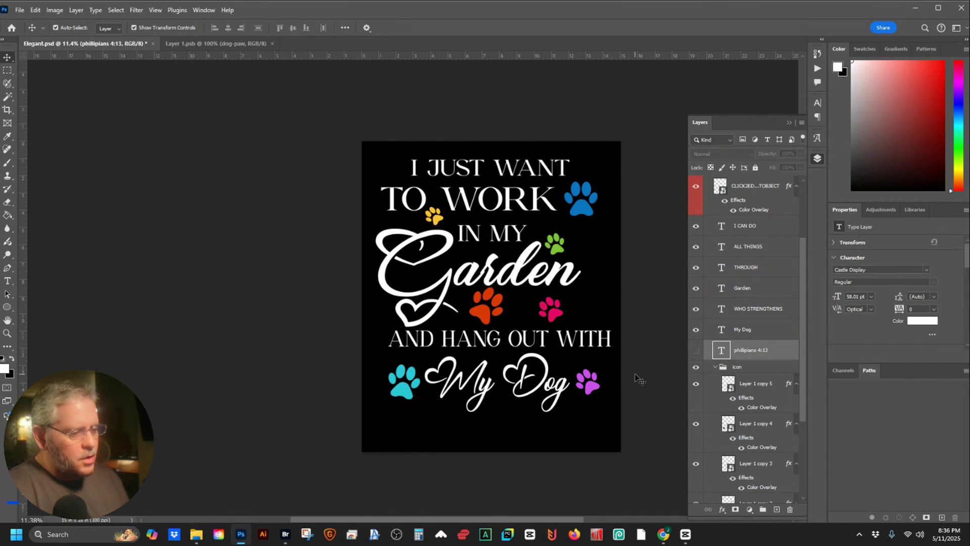
scroll(742, 404, down, 3)
click(709, 472)
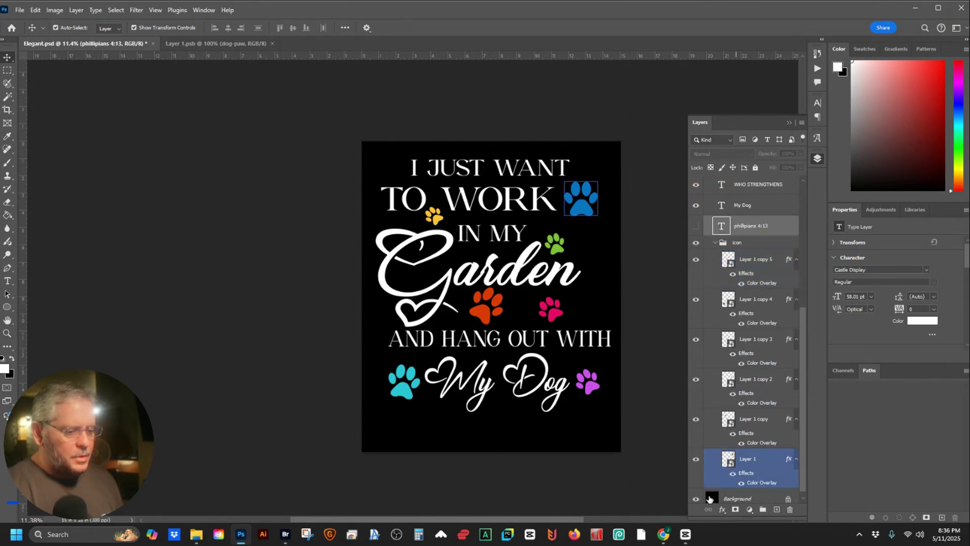
click(709, 499)
click(696, 499)
key(alt+Tab)
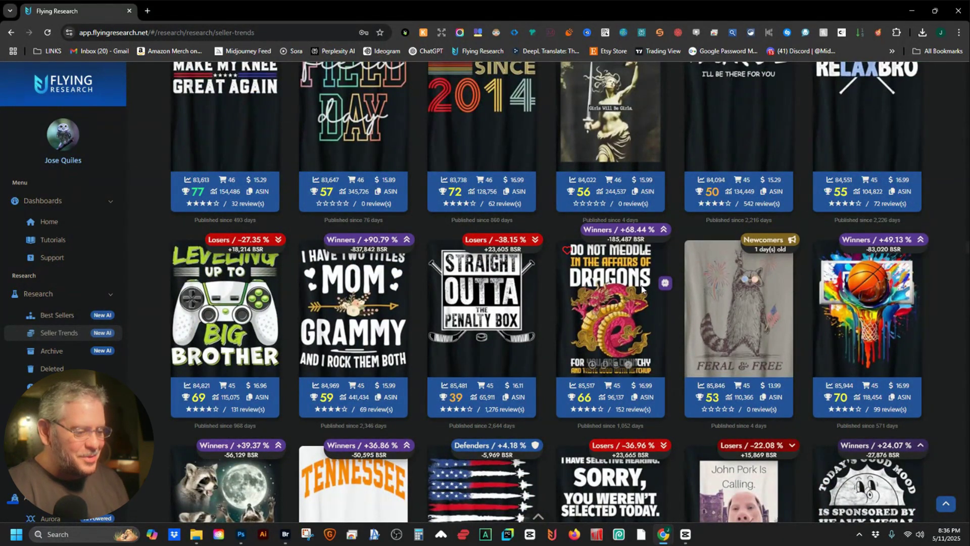
- Bring the template folder forward and open the ARMY GIRLFRIEND LongText template
click(286, 539)
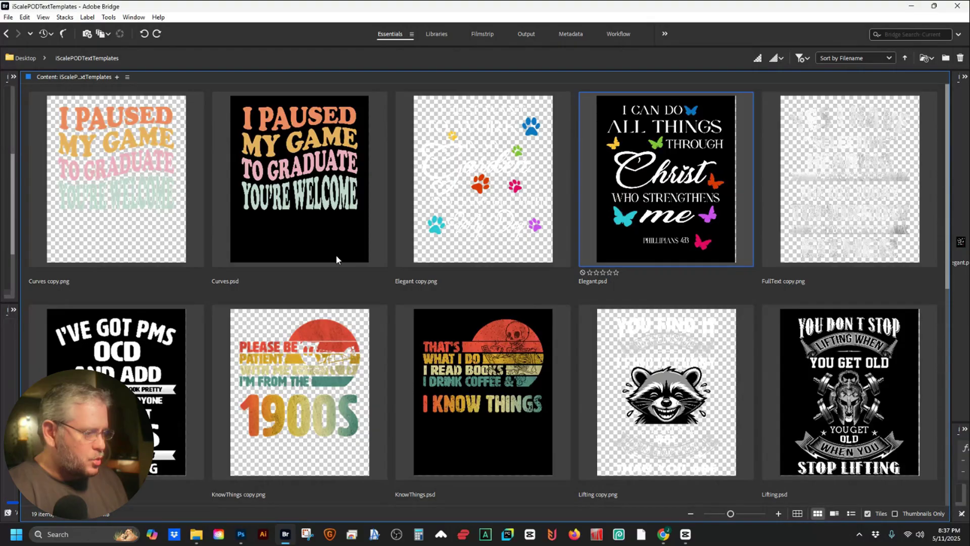
scroll(207, 280, down, 3)
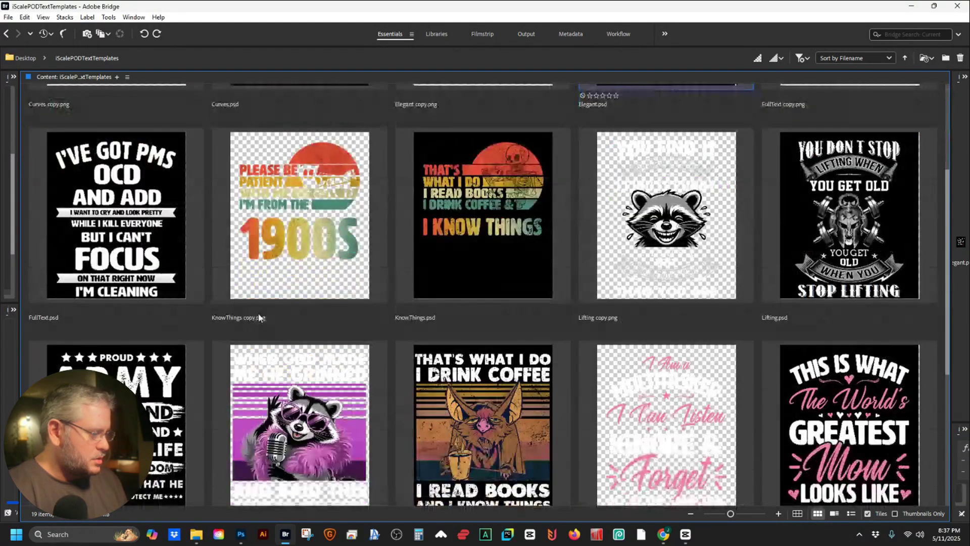
click(148, 389)
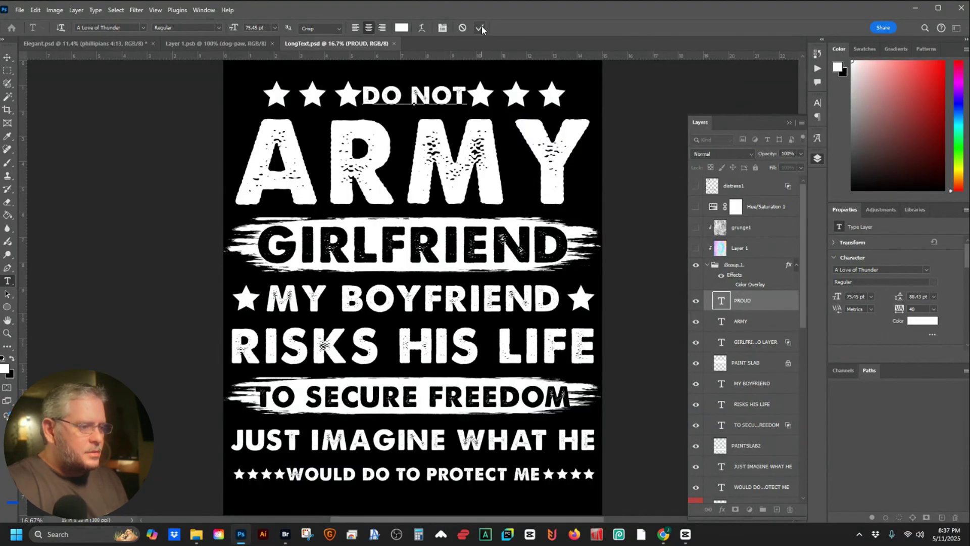
- Commit the DO NOT line and replace ARMY with MEDDLE
click(480, 27)
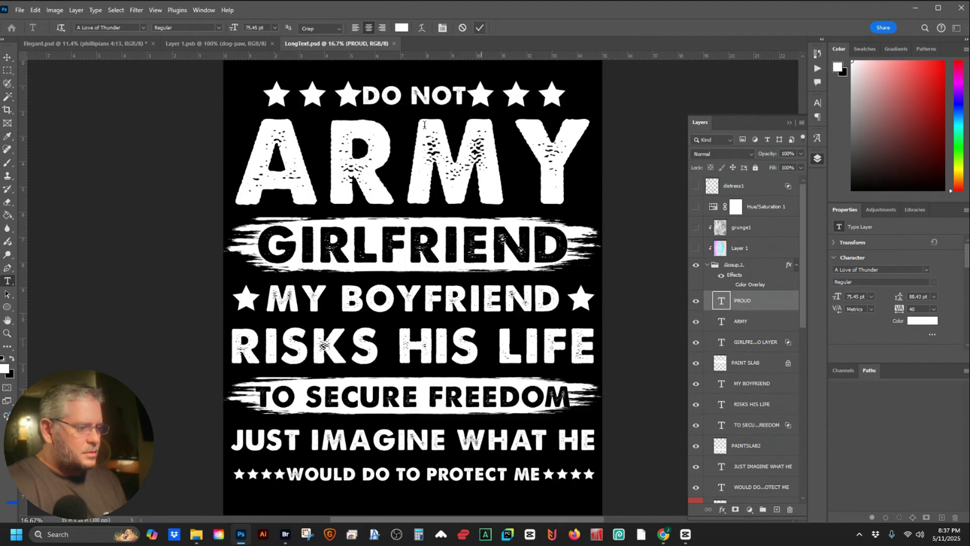
double_click(415, 156)
text(MEDE)
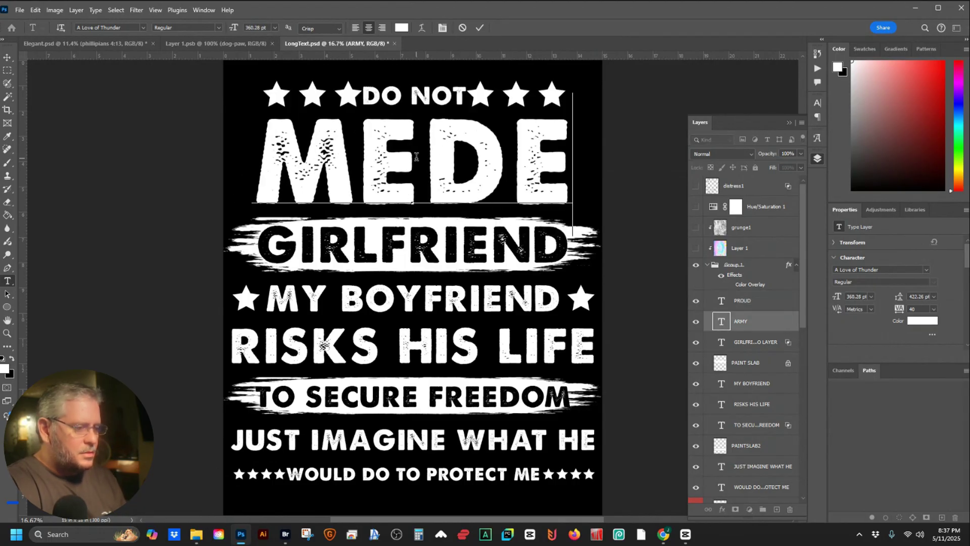
key(BackSpace)
text(DLE)
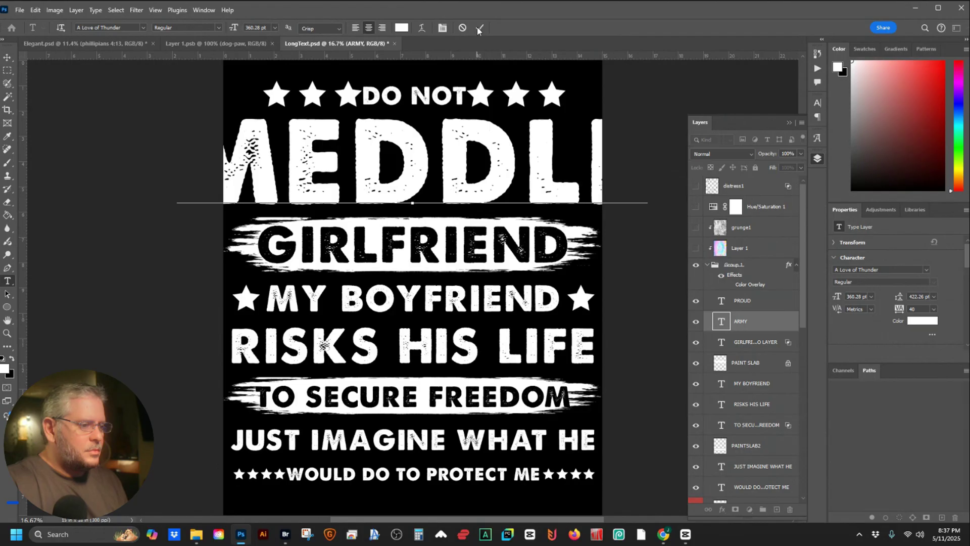
click(481, 28)
- Shrink MEDDLE to fit the page width and hide the black Background layer
ctrl+click(643, 165)
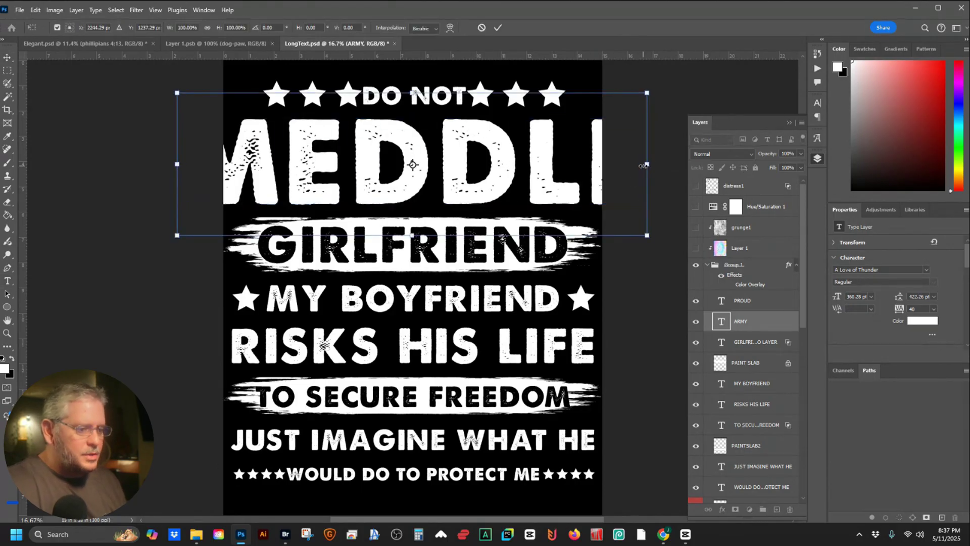
drag(642, 167, 595, 170)
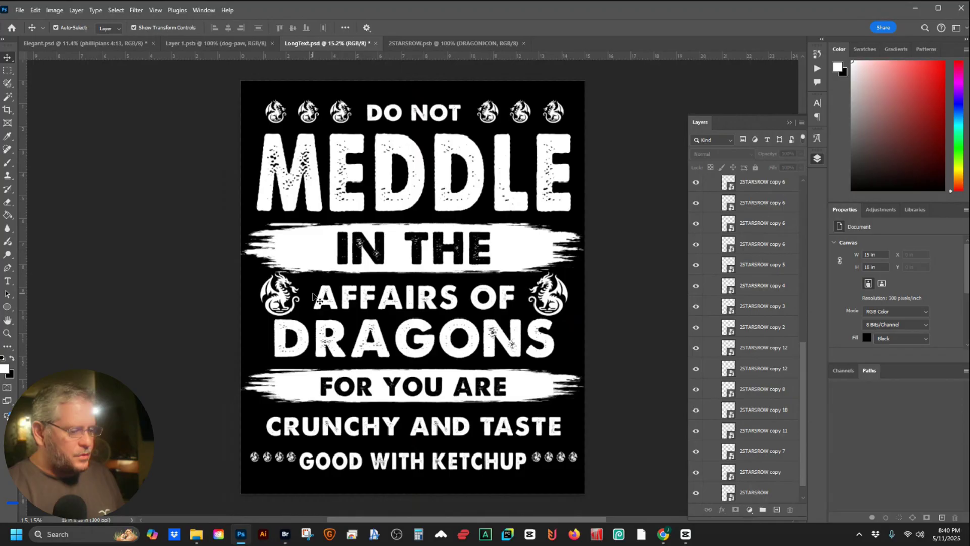
click(778, 262)
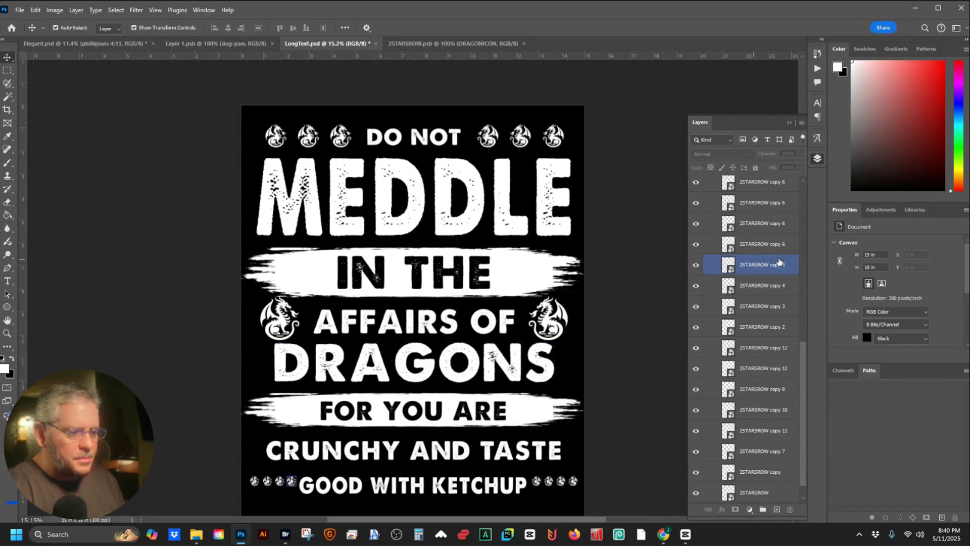
scroll(778, 262, up, 5)
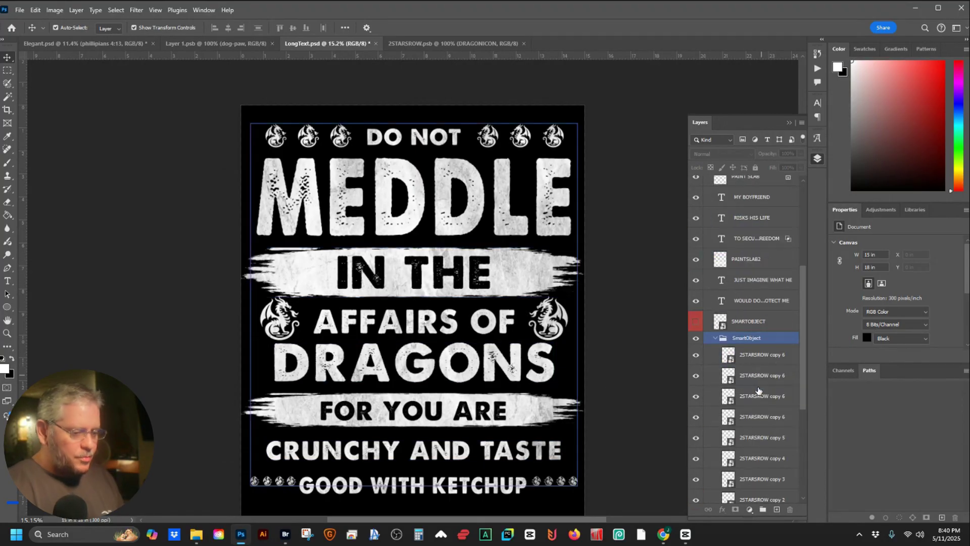
scroll(758, 390, down, 5)
click(693, 493)
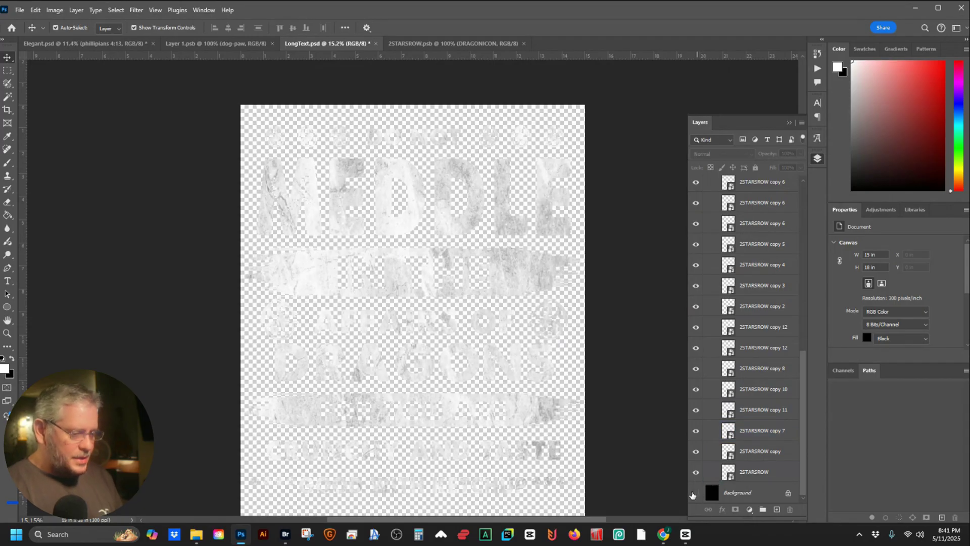
- Show the iScalePODTextTemplates folder with thumbnails shrunk so all 20 files fit
key(ctrl+alt+o)
drag(722, 515, 720, 514)
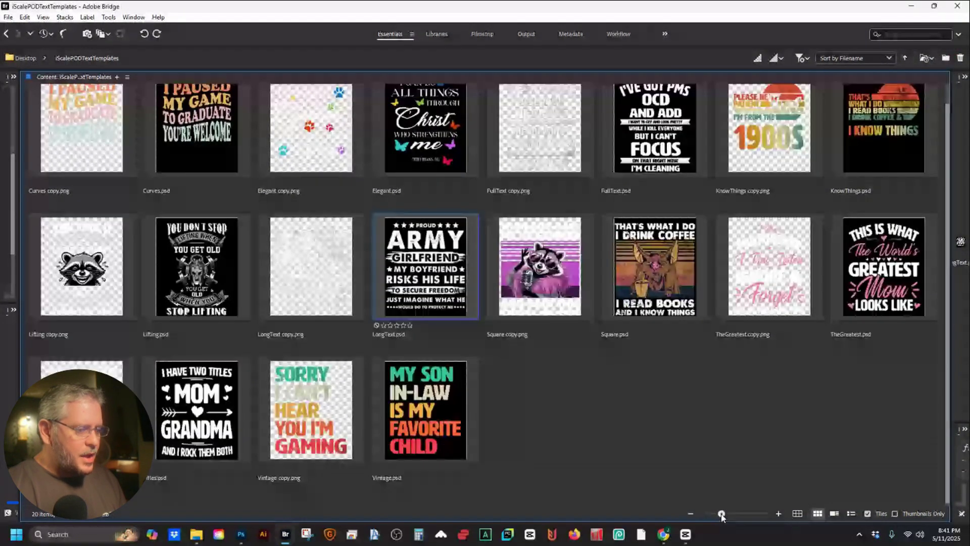